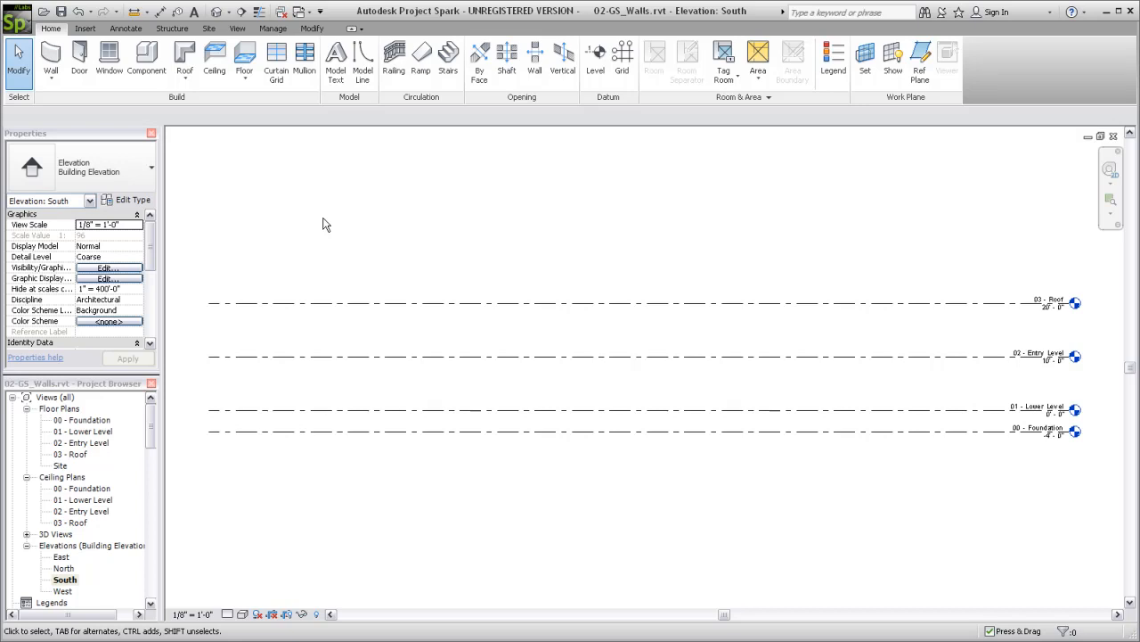
# Open the 00 - Foundation floor plan and start a wall using the Retaining - 12" Concrete type.
pyautogui.doubleClick(88, 423)
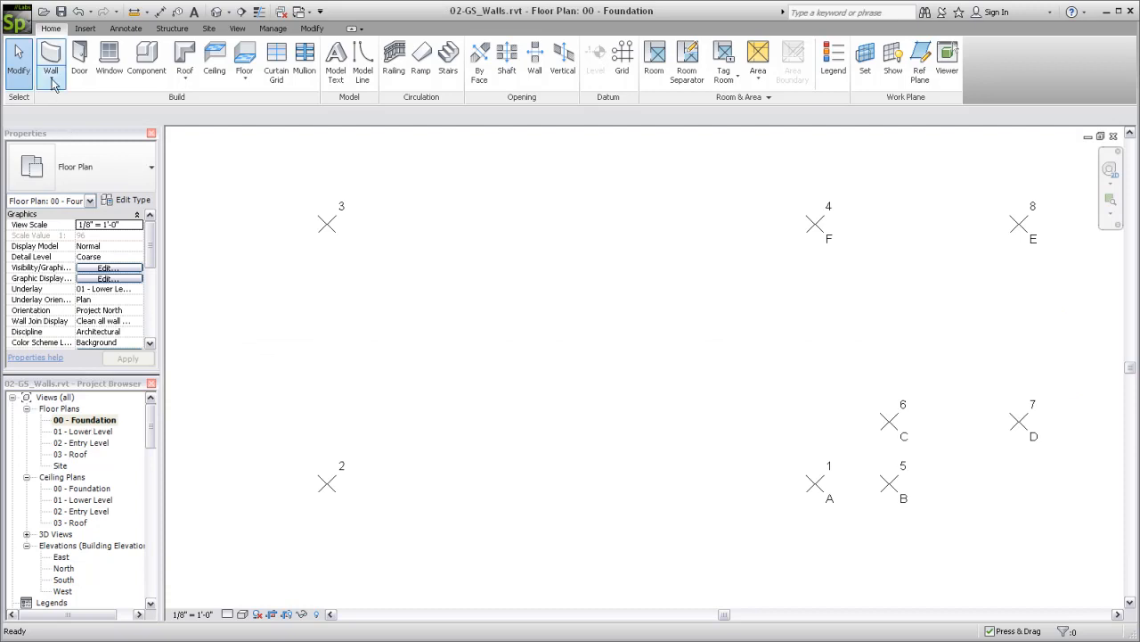
pyautogui.click(51, 55)
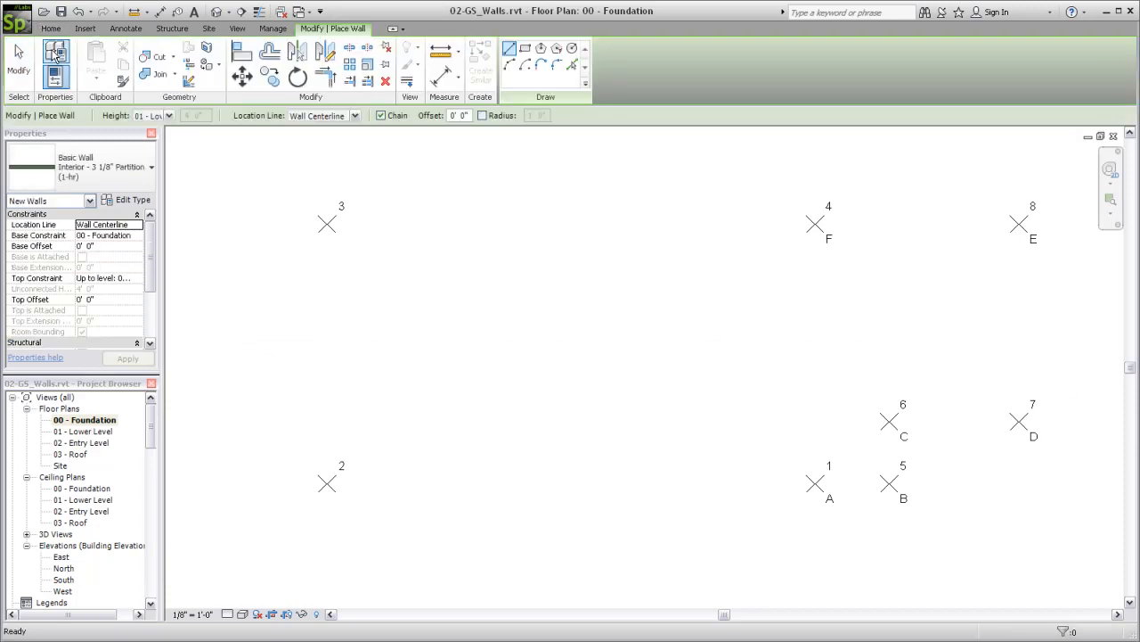
pyautogui.click(149, 166)
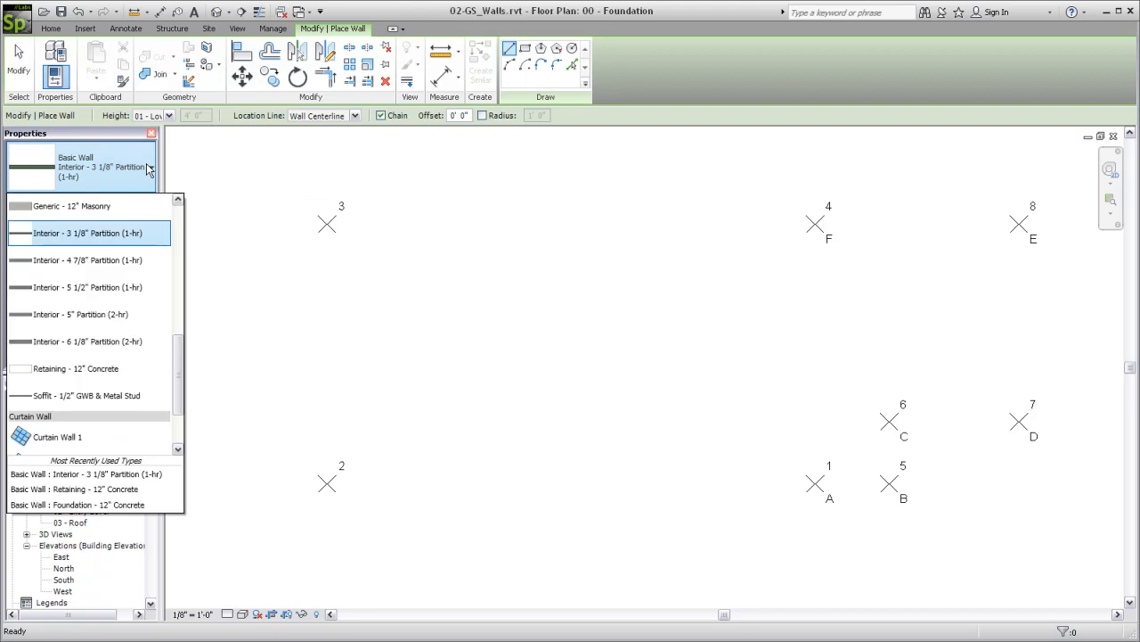
pyautogui.moveTo(180, 366); pyautogui.dragTo(178, 357)
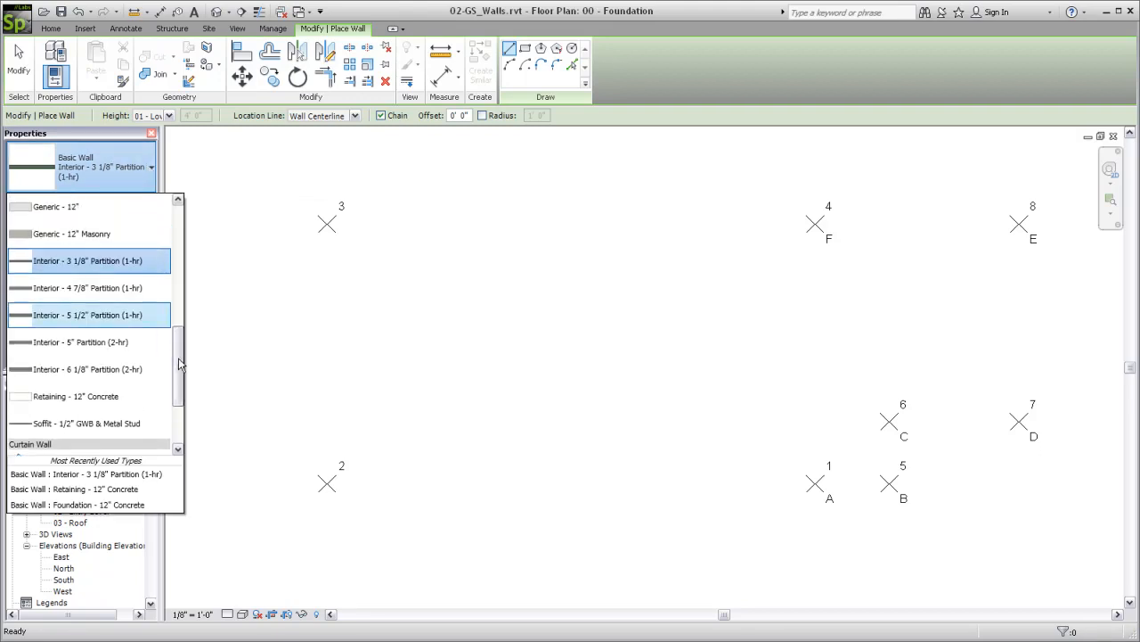
pyautogui.click(111, 397)
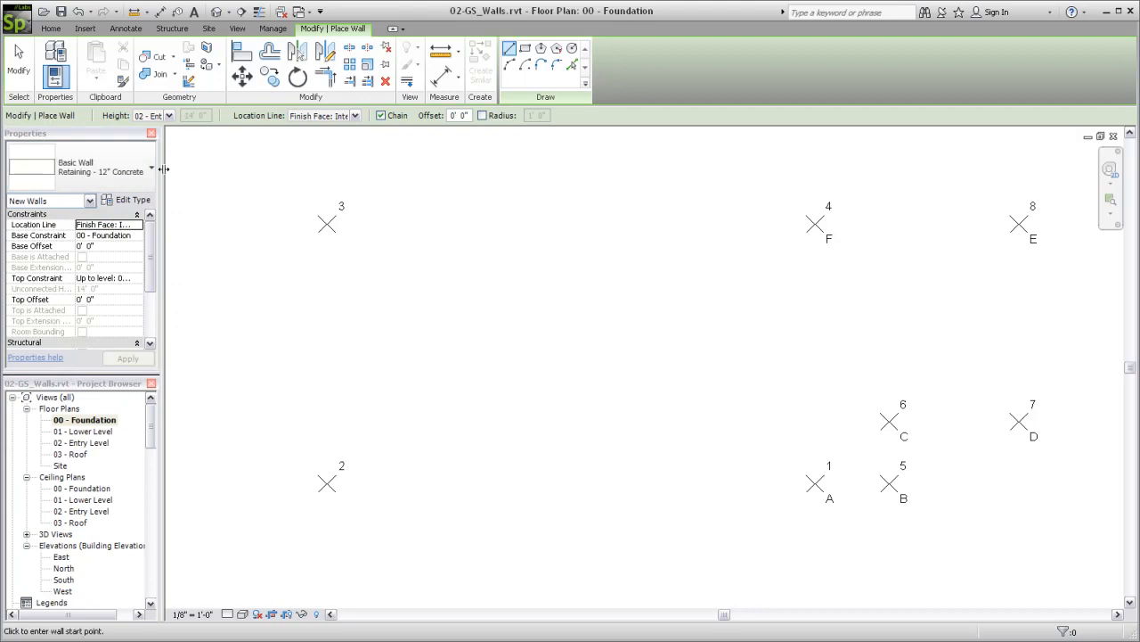
# Set the new walls' height to 02 - Entry Level and their location line to Finish Face: Interior.
pyautogui.click(169, 116)
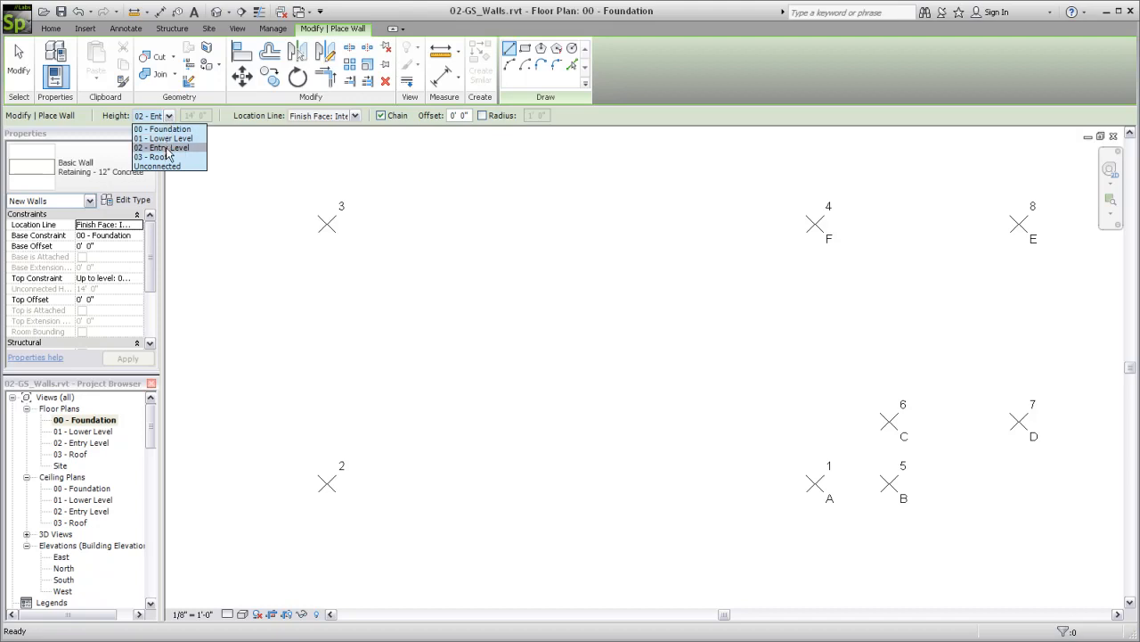
pyautogui.click(165, 148)
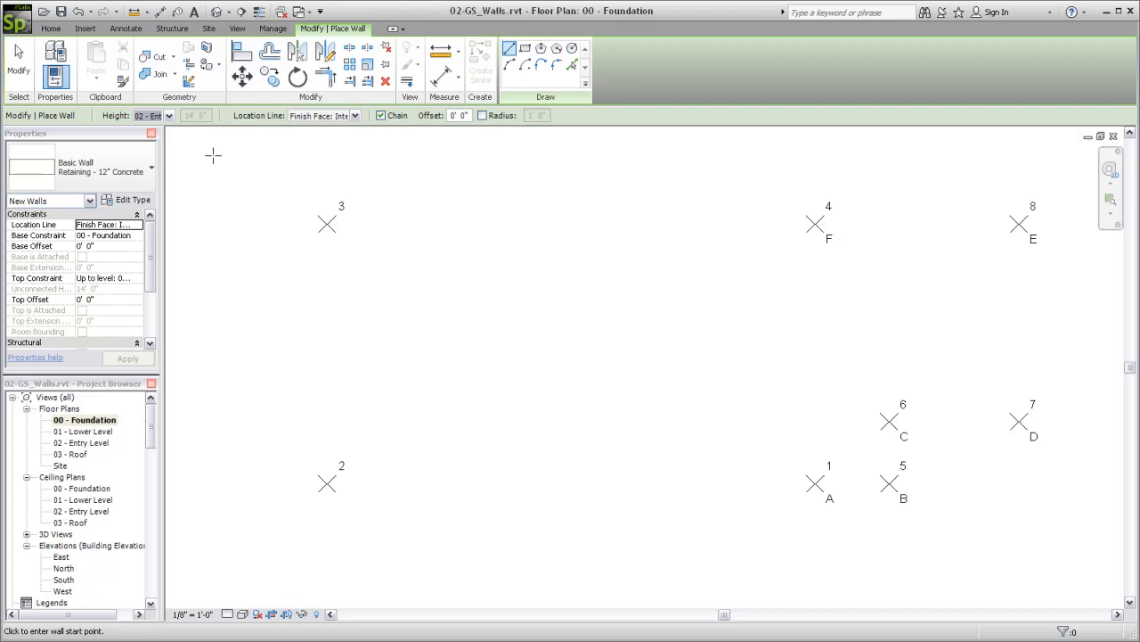
pyautogui.click(354, 115)
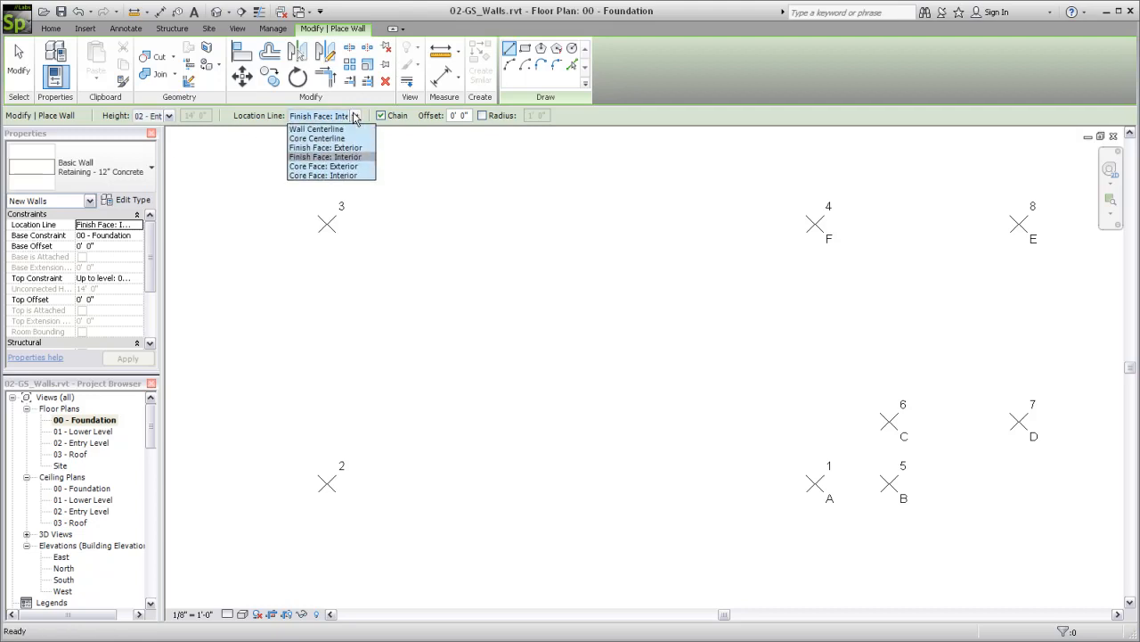
pyautogui.click(350, 157)
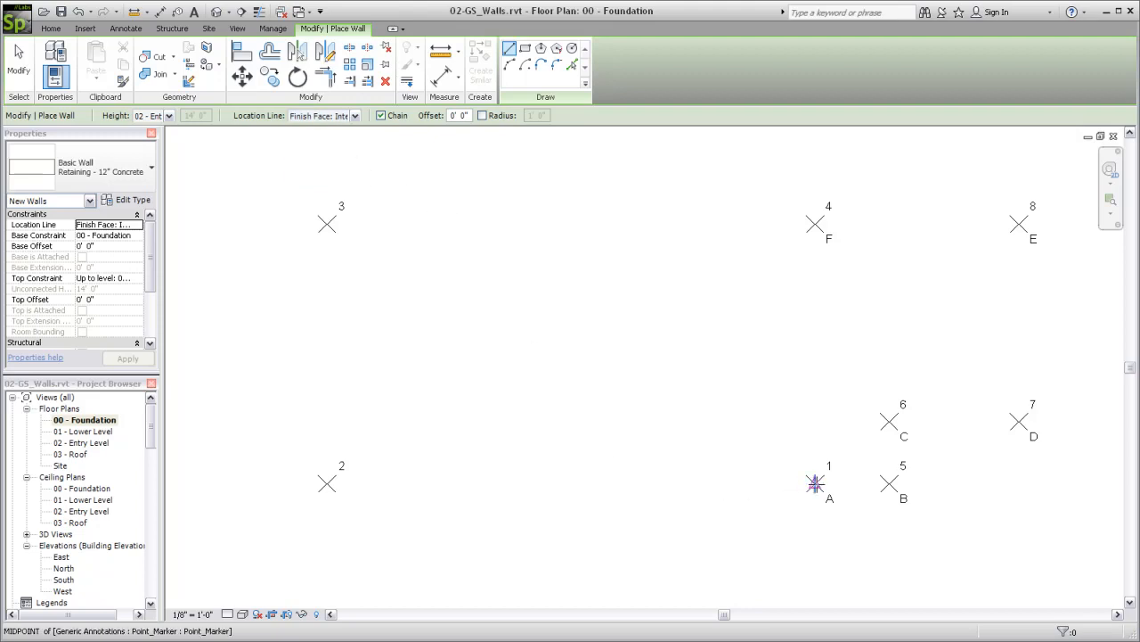
# Draw three chained retaining walls from point 1 through points 2 and 3 to point 4, ending the chain there.
pyautogui.click(815, 483)
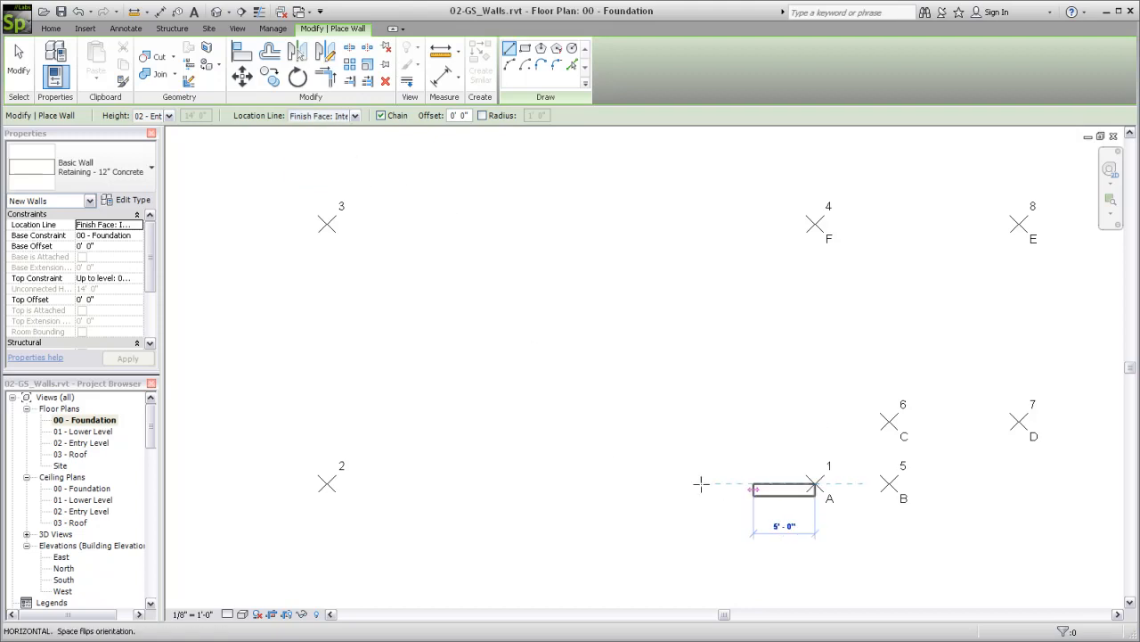
pyautogui.click(327, 483)
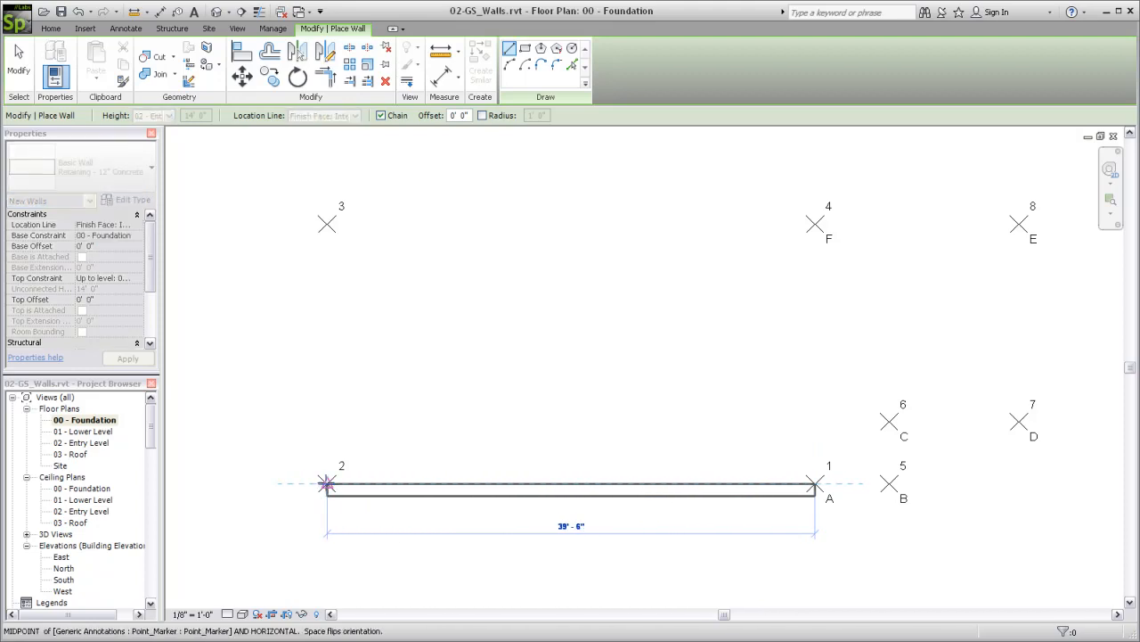
pyautogui.click(326, 224)
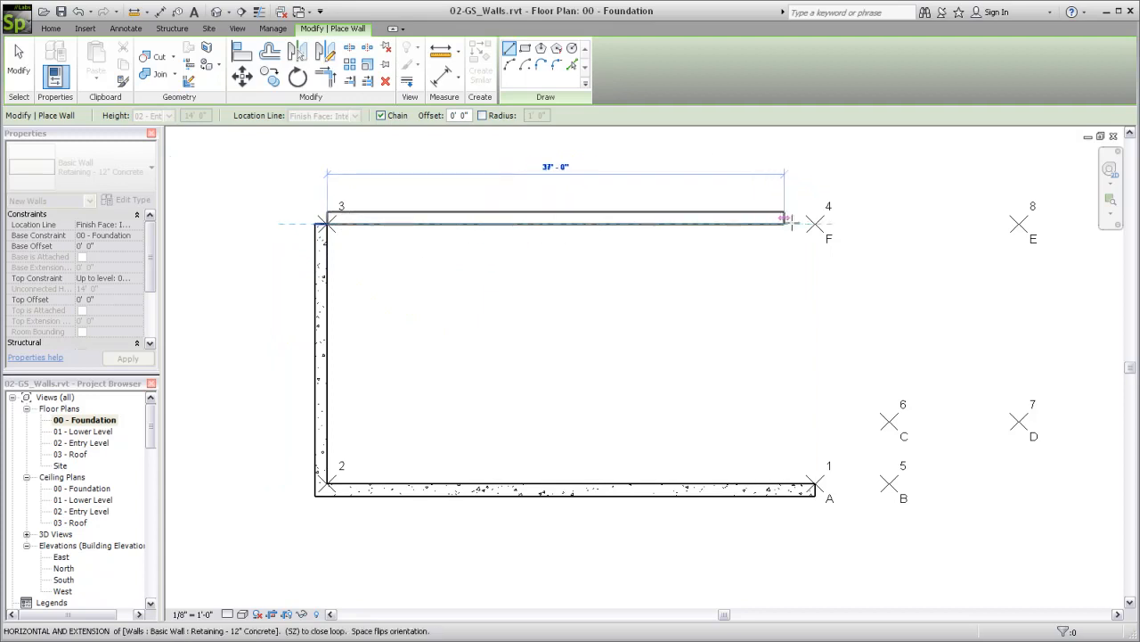
pyautogui.click(814, 223)
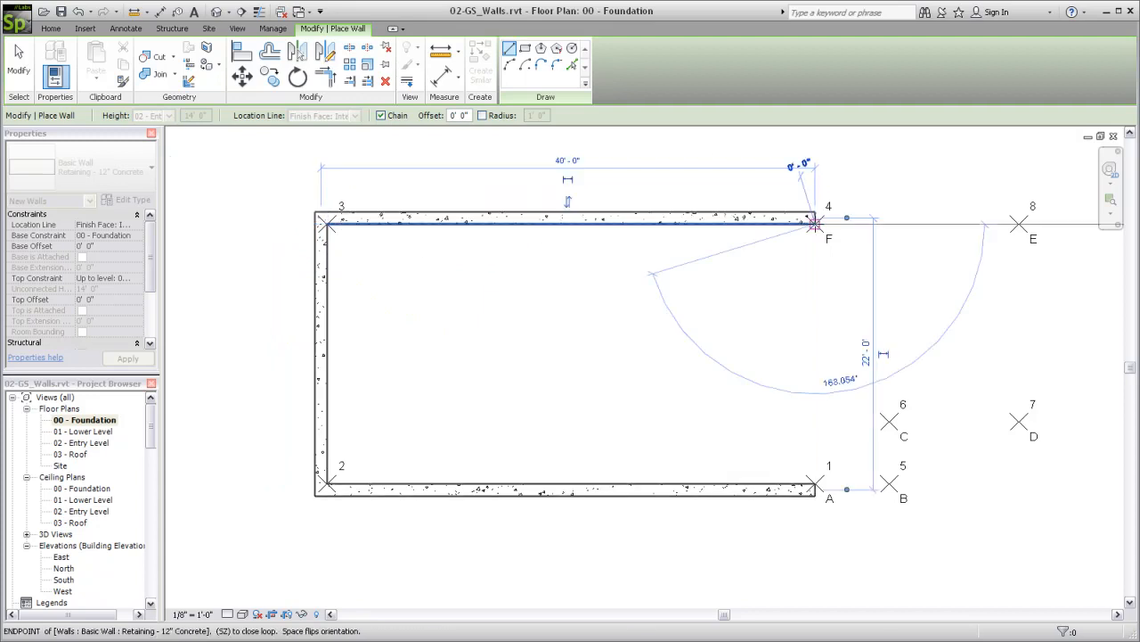
pyautogui.press('Escape')
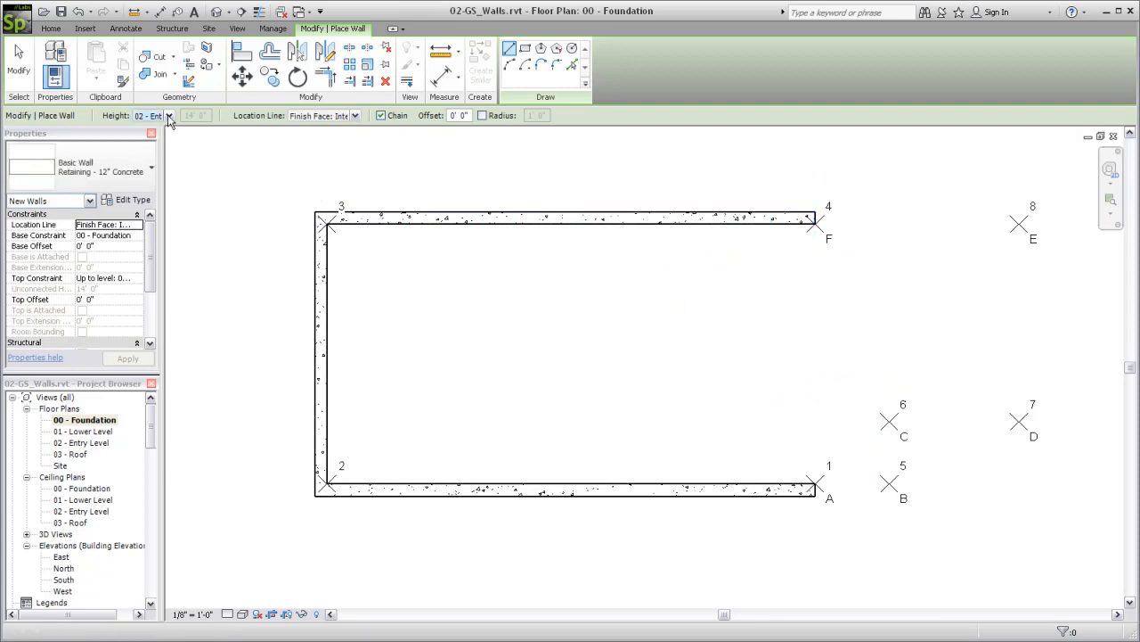
# Set the wall height to 01 - Lower Level and draw chained walls from point A through B, C, D and E to F.
pyautogui.click(168, 116)
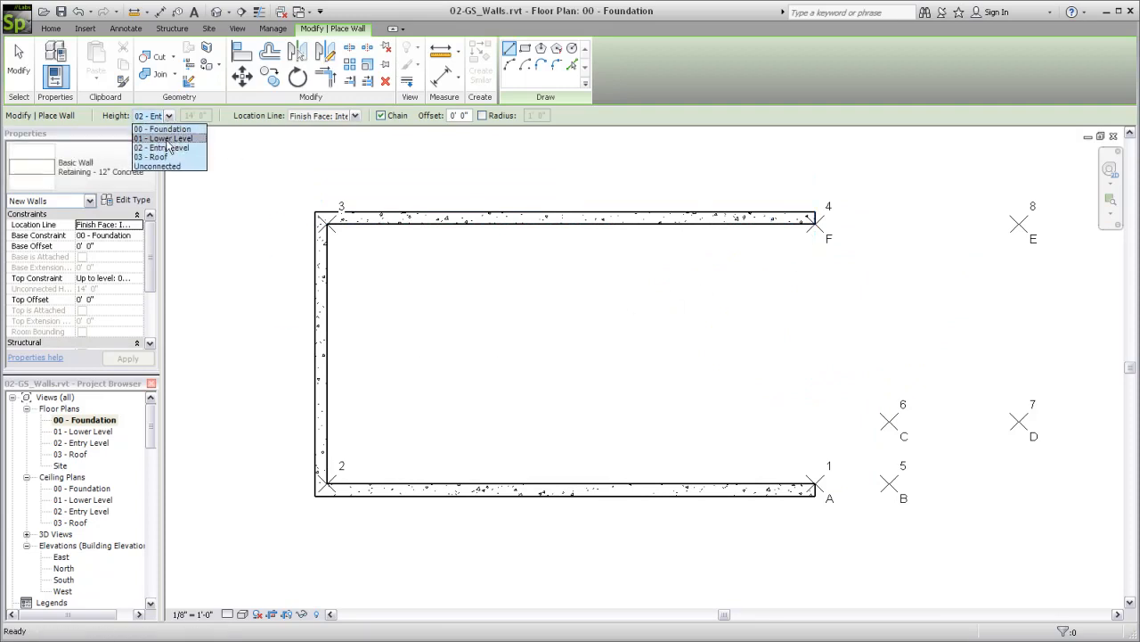
pyautogui.click(165, 139)
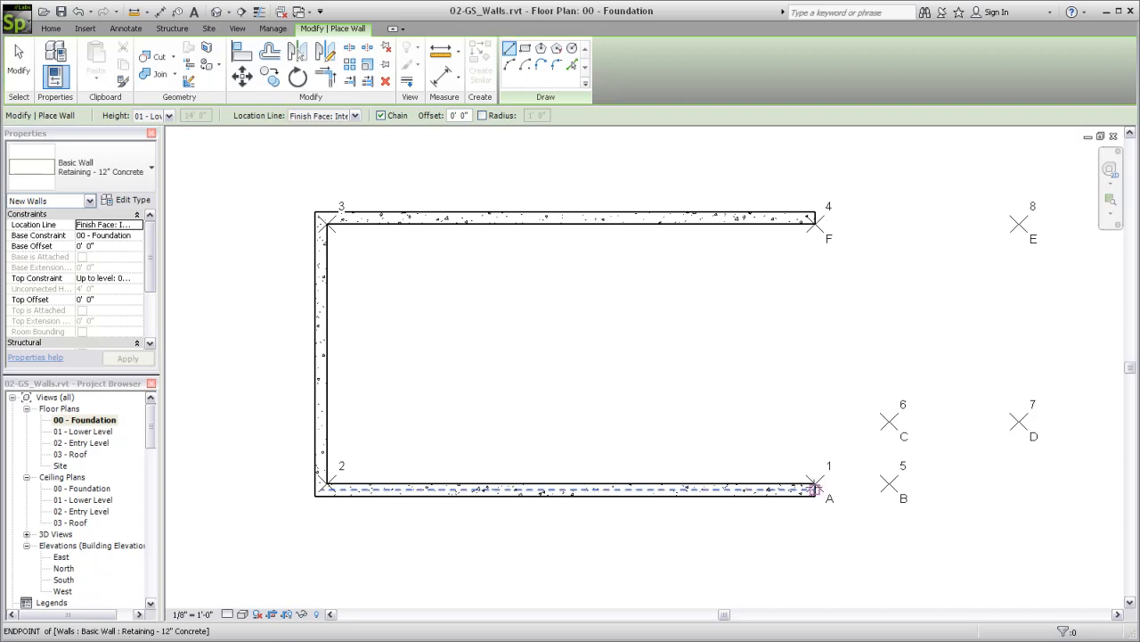
pyautogui.click(815, 484)
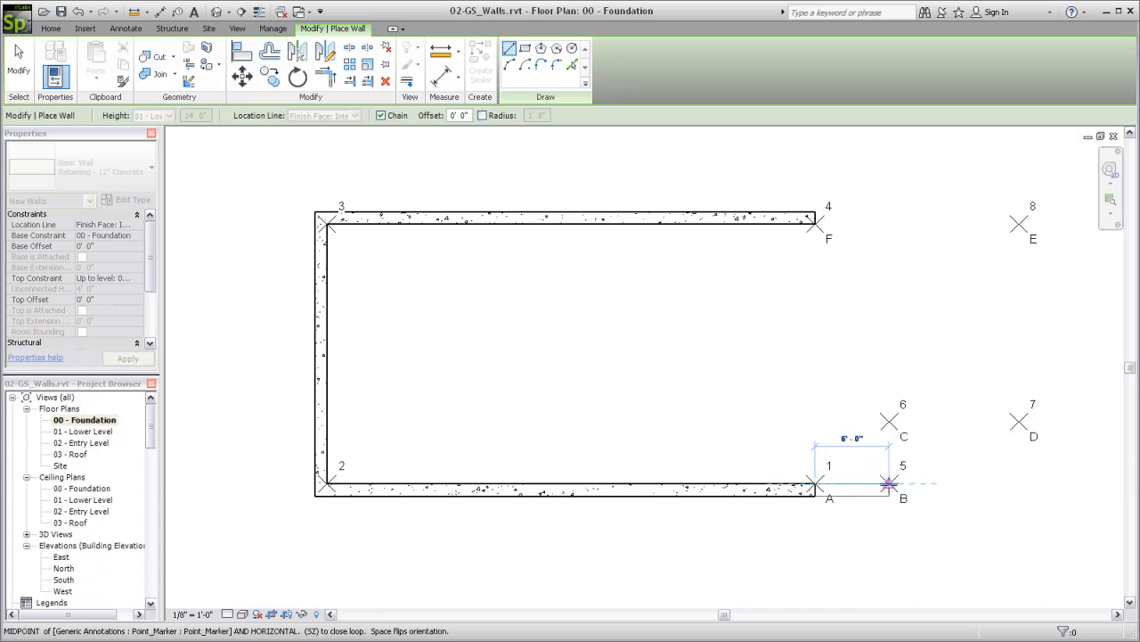
pyautogui.click(888, 484)
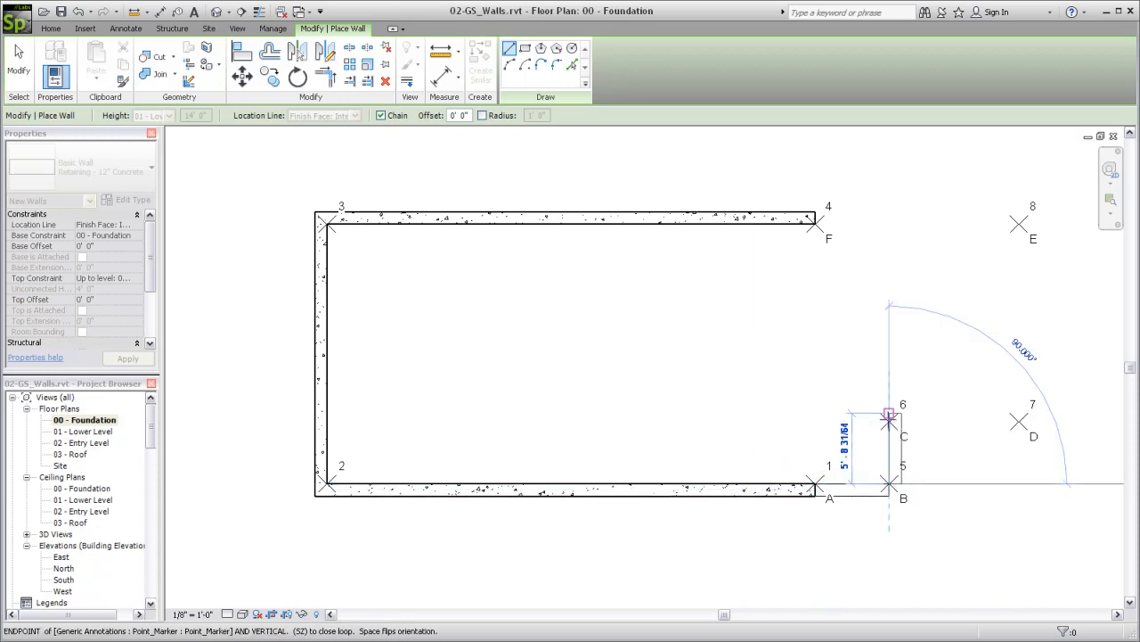
pyautogui.click(888, 420)
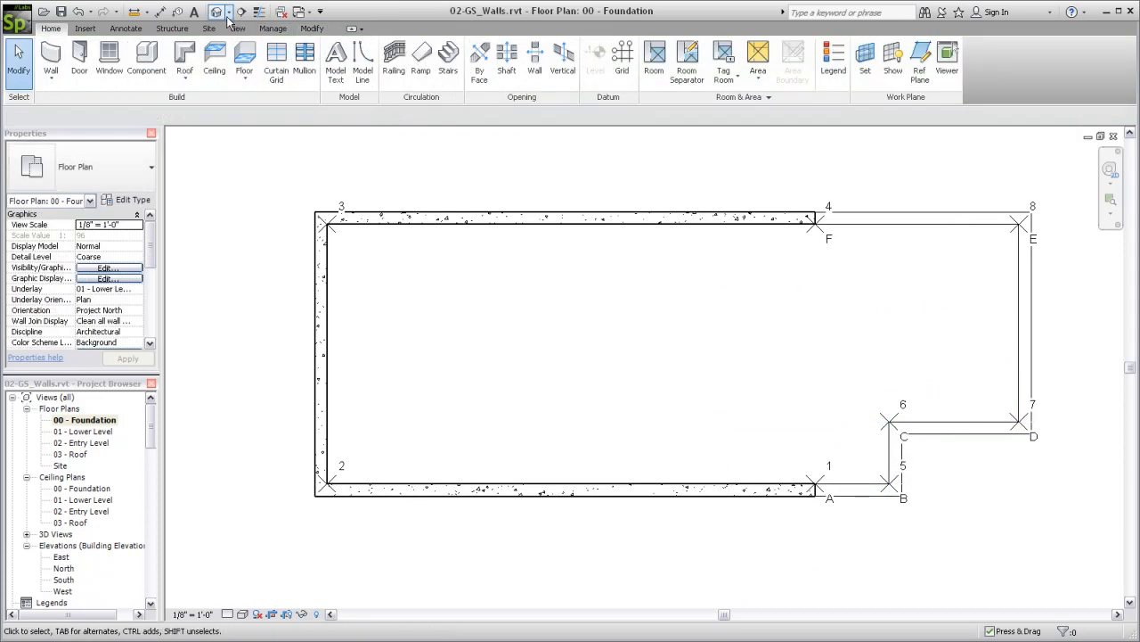
# Open the default 3D view and orbit it to a lower viewing angle on the foundation walls.
pyautogui.click(237, 28)
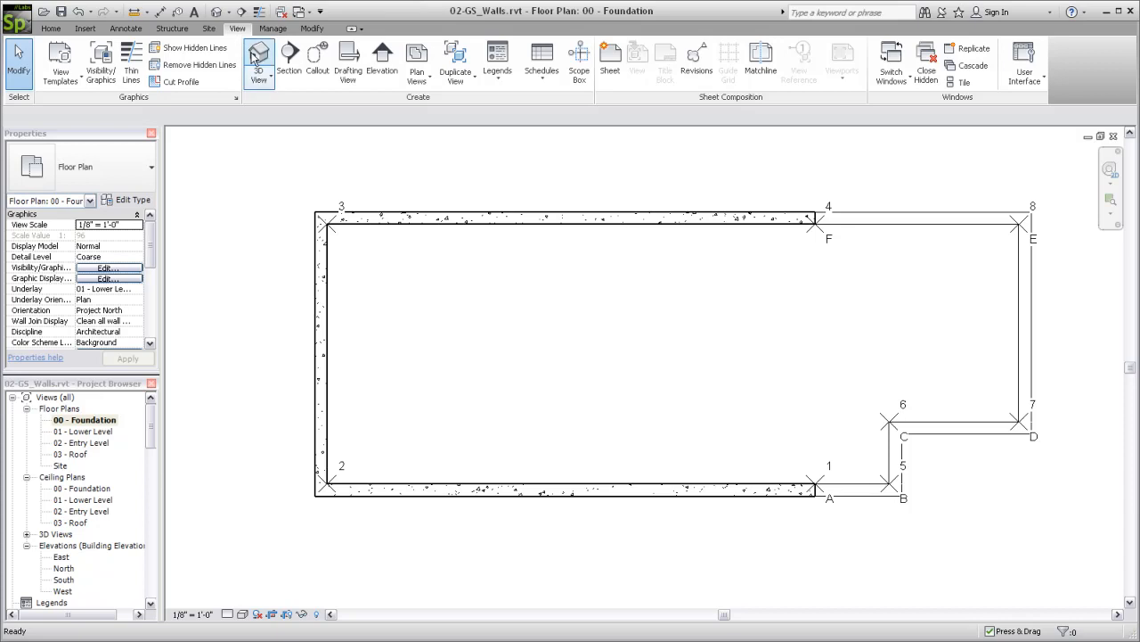
pyautogui.click(258, 56)
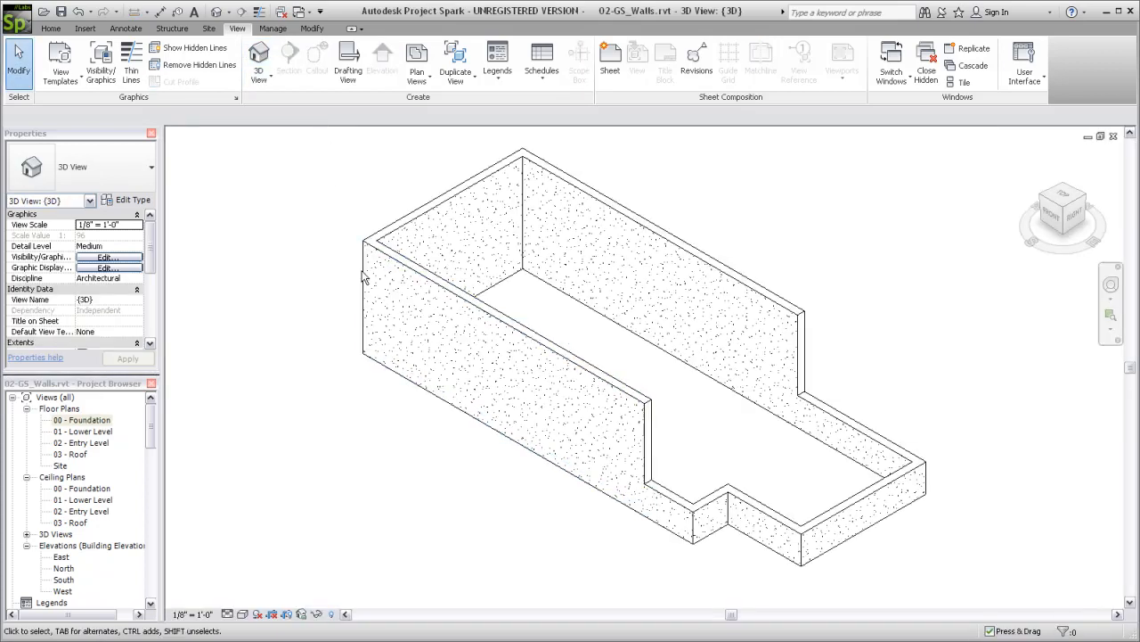
pyautogui.keyDown('shift'); pyautogui.moveTo(316, 338); pyautogui.dragTo(323, 282, button='middle'); pyautogui.keyUp('shift')
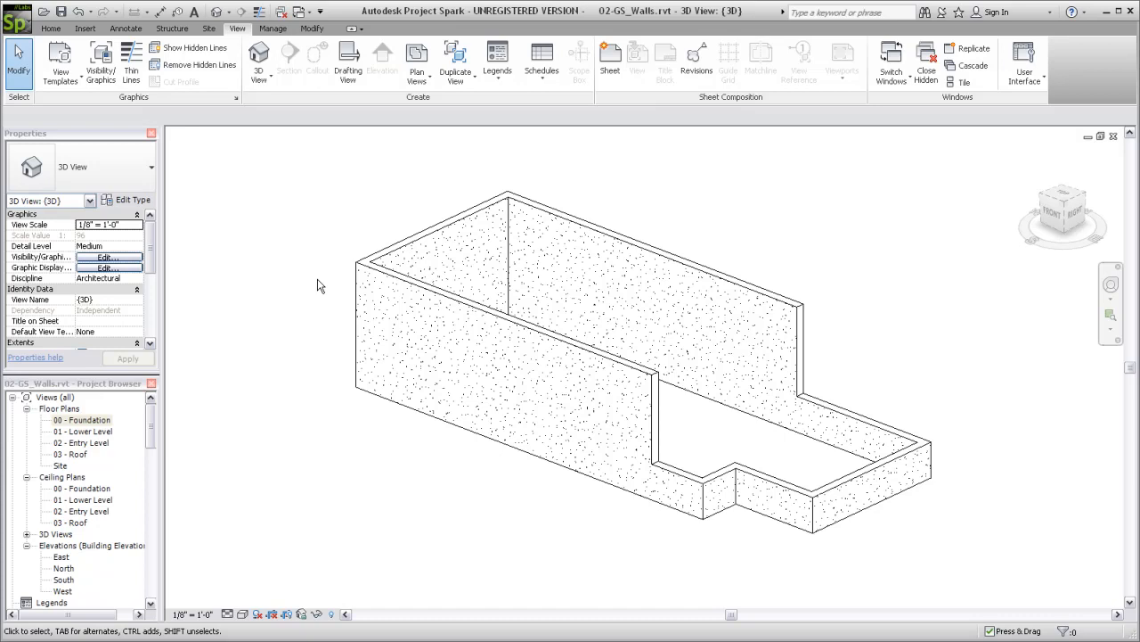
# Copy all eight foundation walls to the clipboard and paste them aligned to the 02 - Entry Level level.
pyautogui.moveTo(954, 233); pyautogui.dragTo(308, 541)
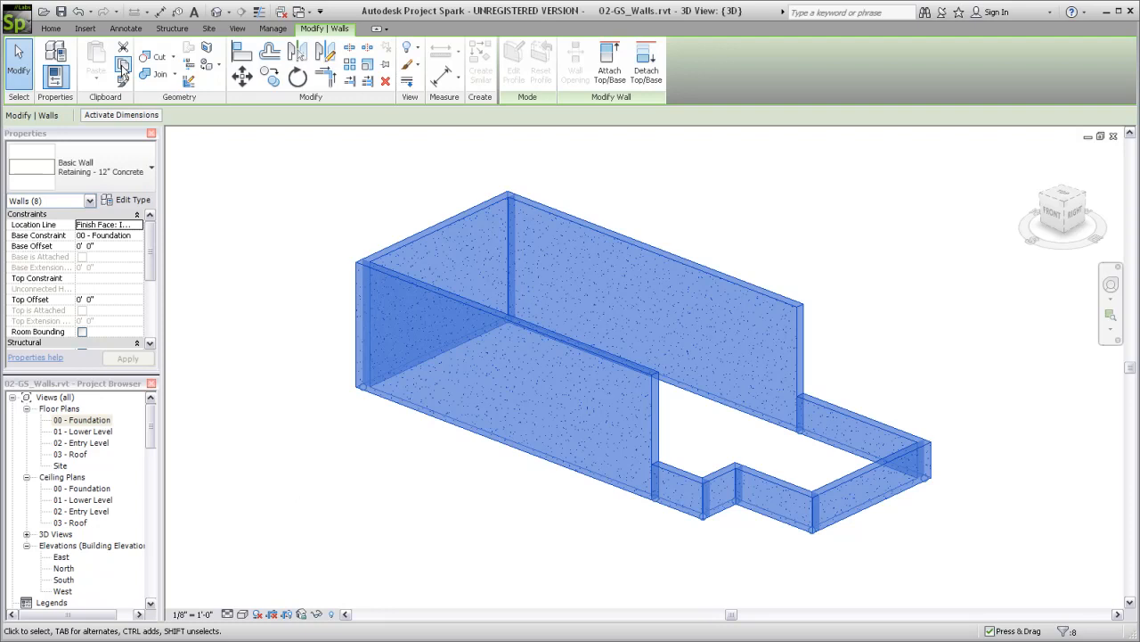
pyautogui.click(123, 67)
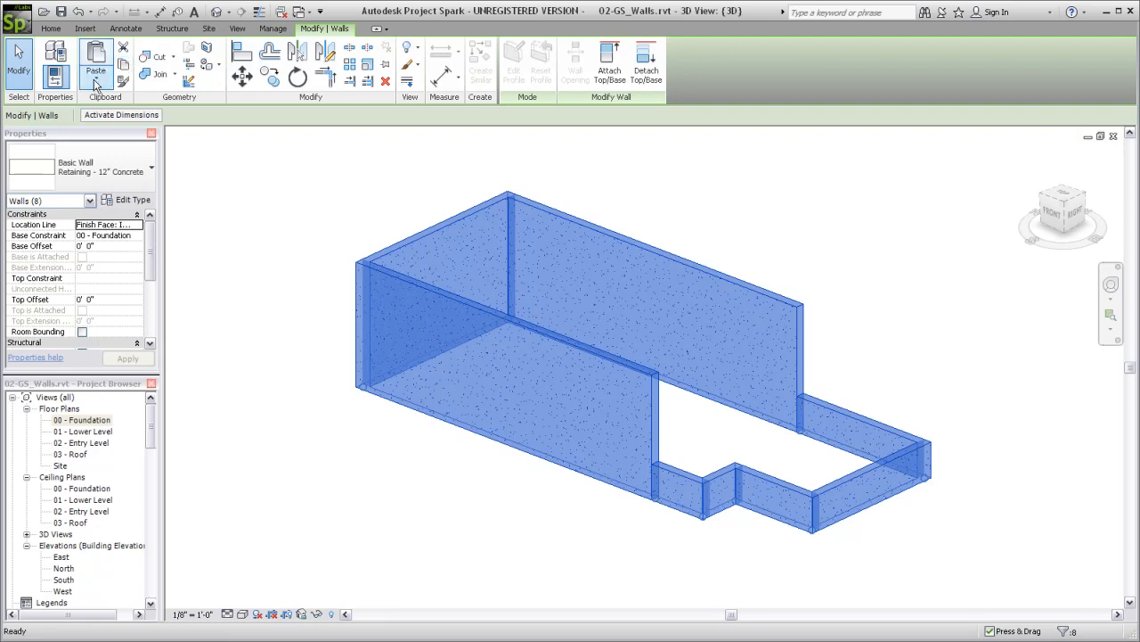
pyautogui.click(96, 83)
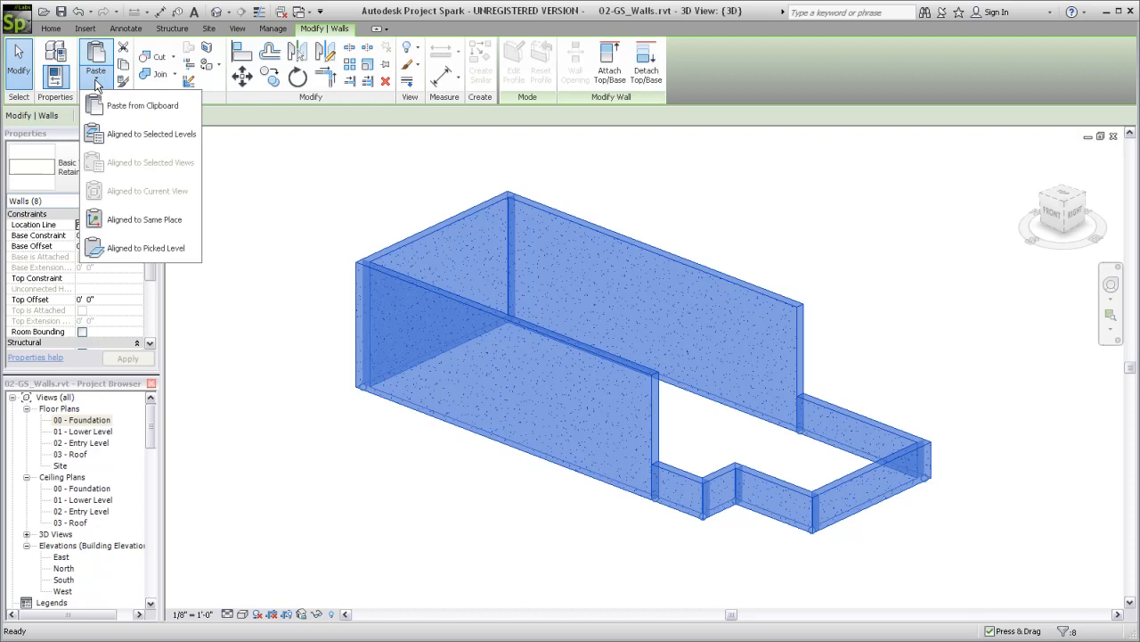
pyautogui.click(147, 135)
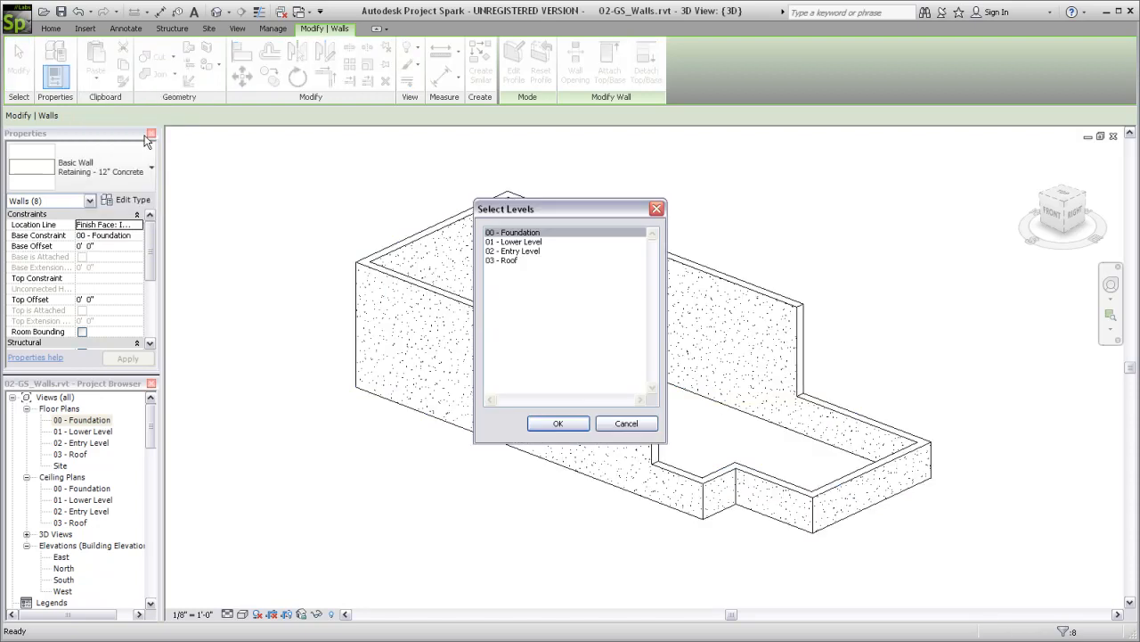
pyautogui.click(522, 252)
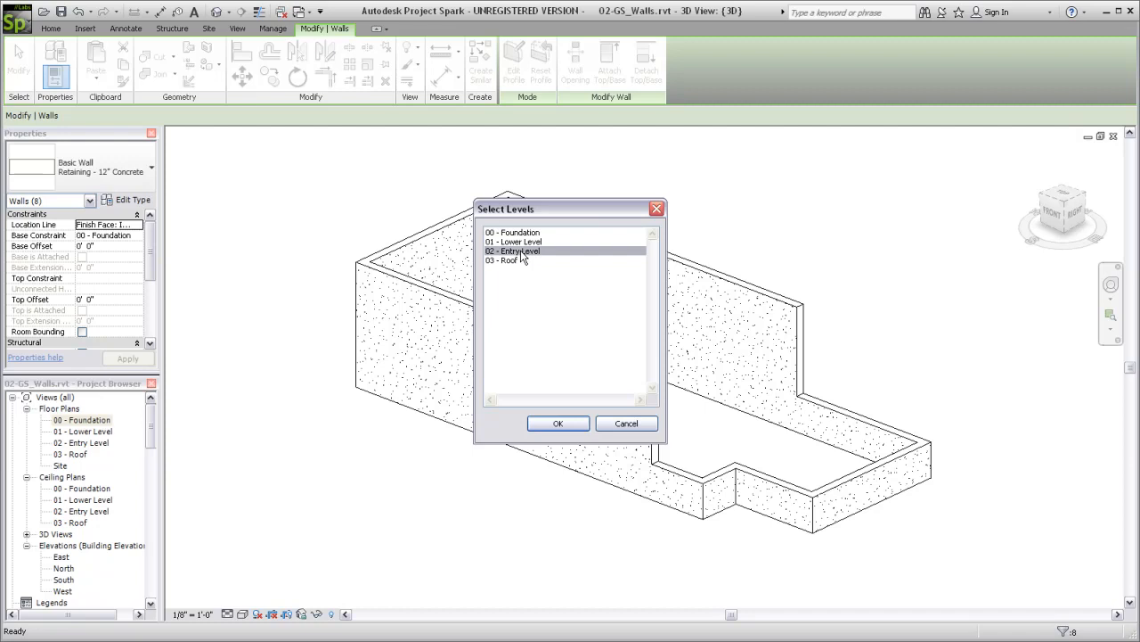
pyautogui.click(556, 424)
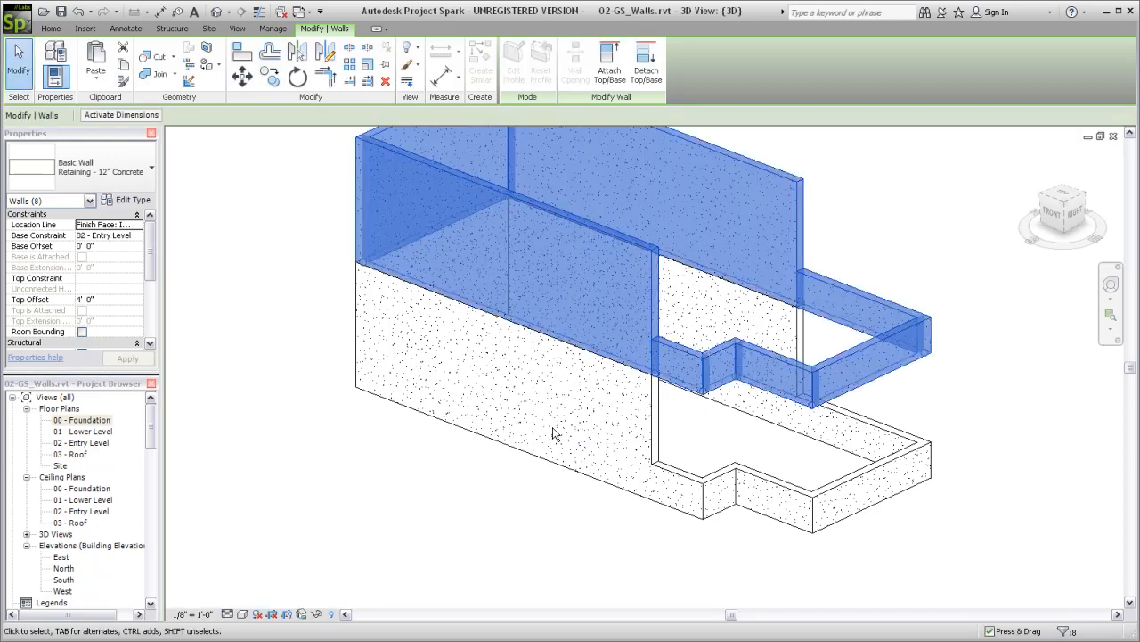
# Change the type of the pasted upper walls to Generic - 6".
pyautogui.moveTo(527, 377); pyautogui.dragTo(526, 460, button='middle')
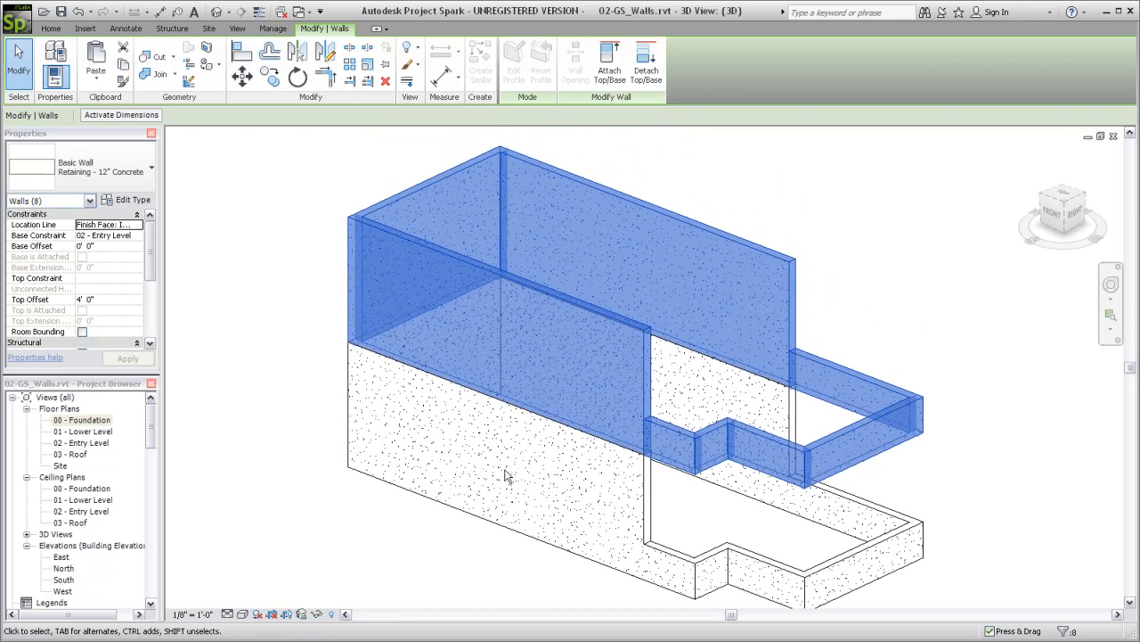
pyautogui.click(149, 169)
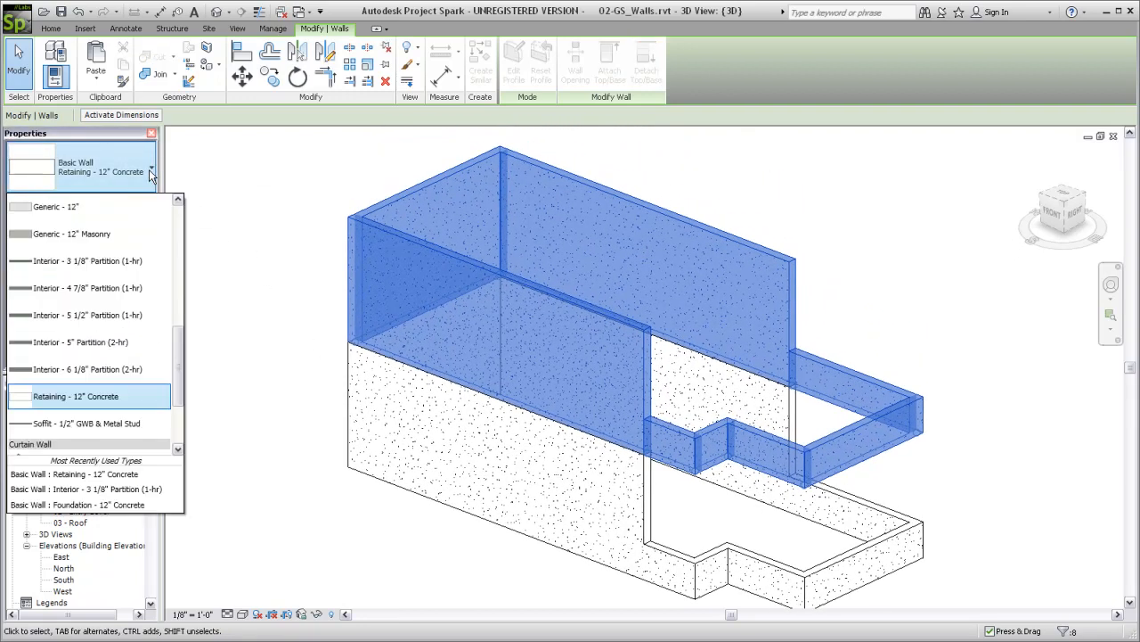
pyautogui.moveTo(179, 375); pyautogui.dragTo(179, 303)
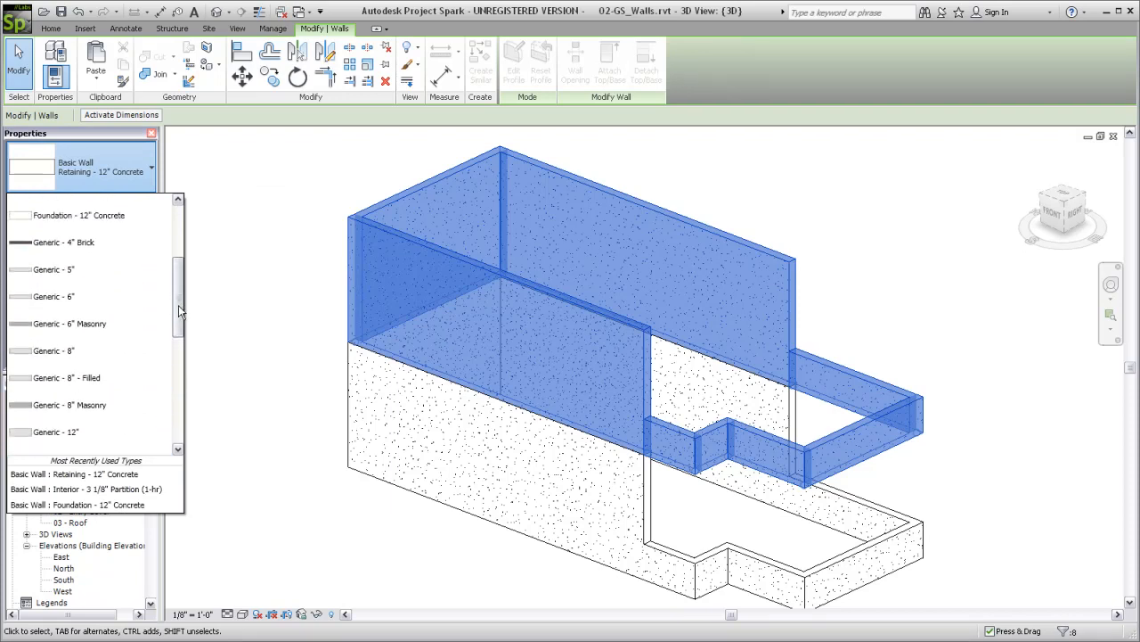
pyautogui.click(65, 303)
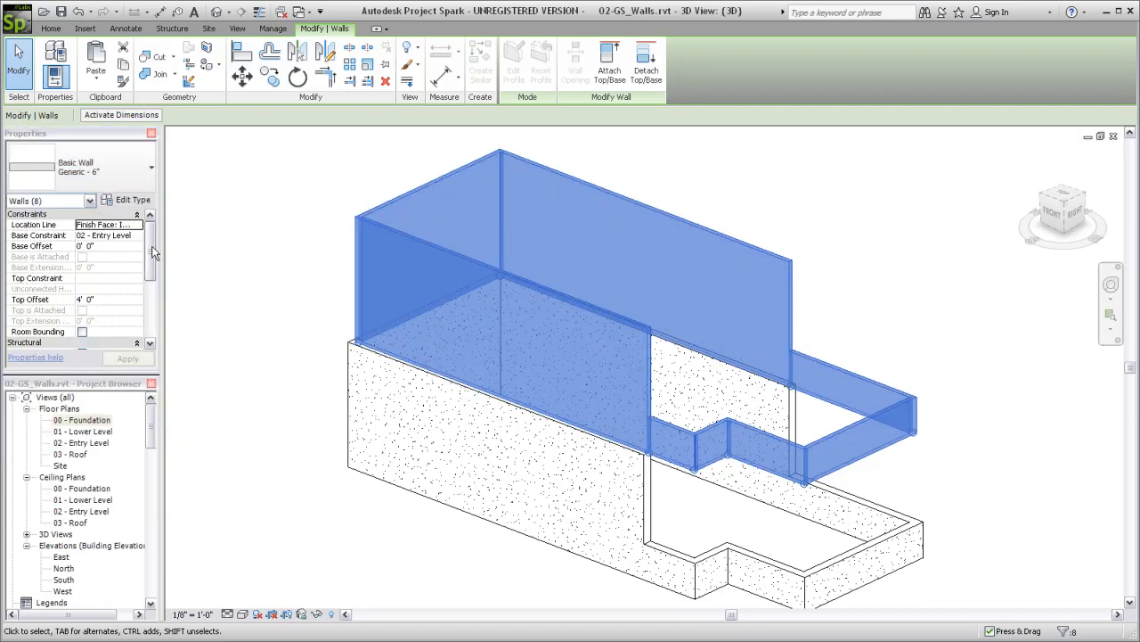
# Set the eight upper walls' top constraint to Up to level: 03 - Roof and their top offset to 0' 0".
pyautogui.moveTo(150, 246); pyautogui.dragTo(148, 246)
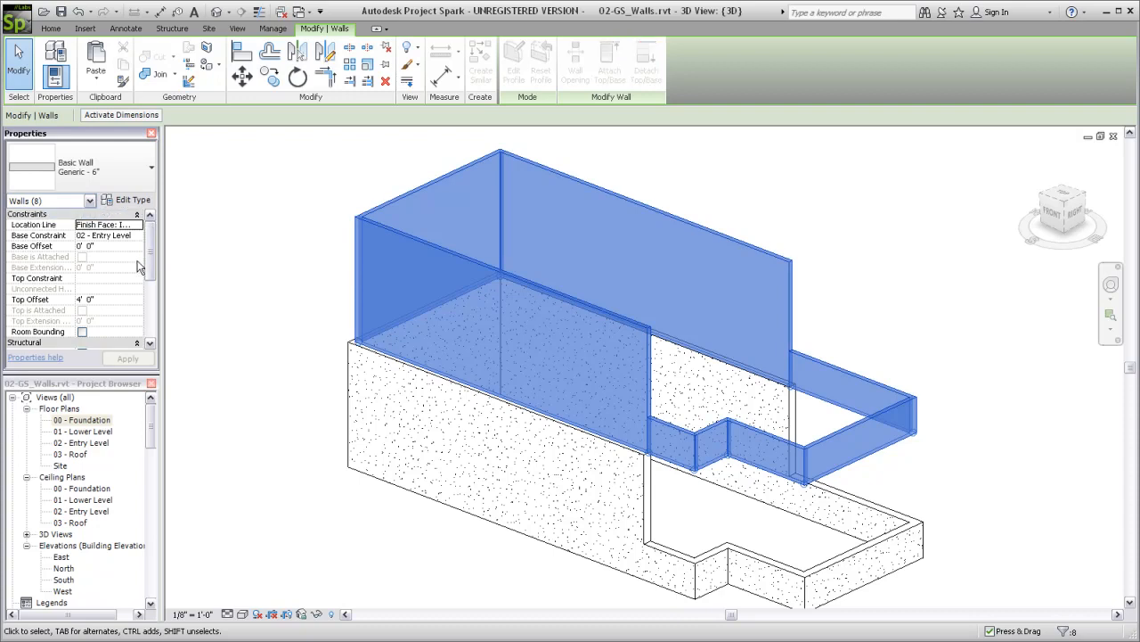
pyautogui.click(135, 278)
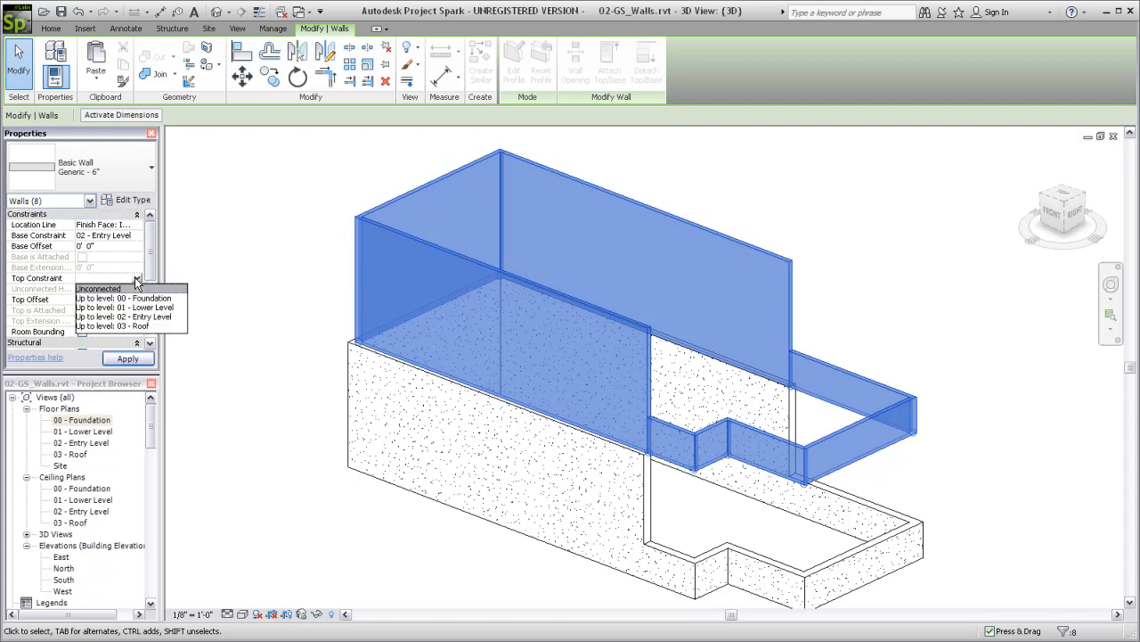
pyautogui.click(136, 326)
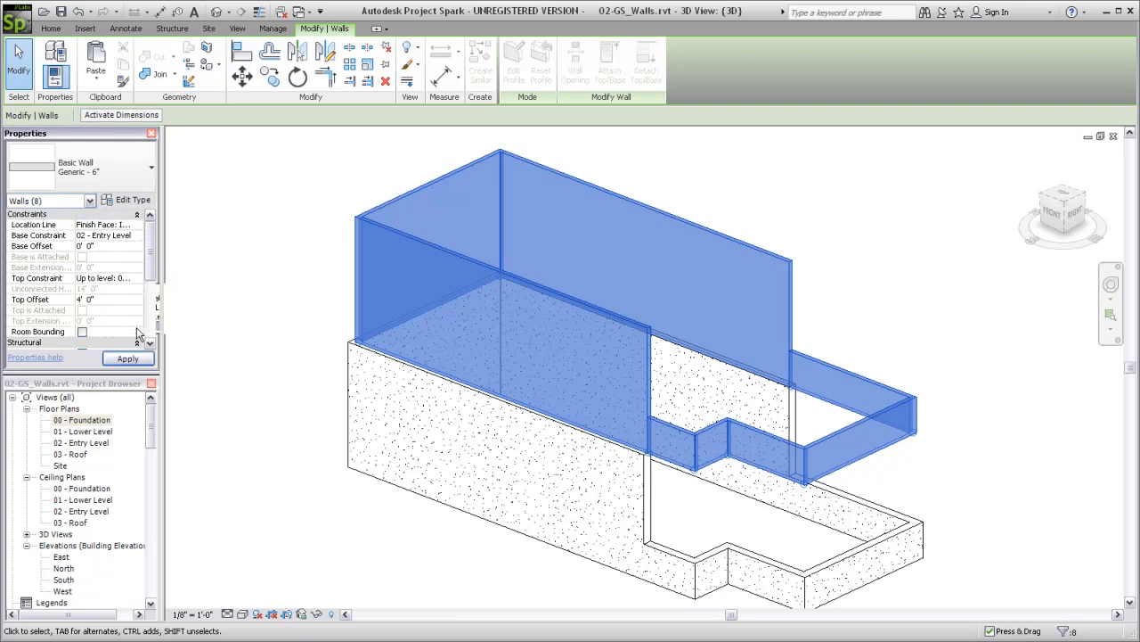
pyautogui.click(113, 301)
pyautogui.click(125, 358)
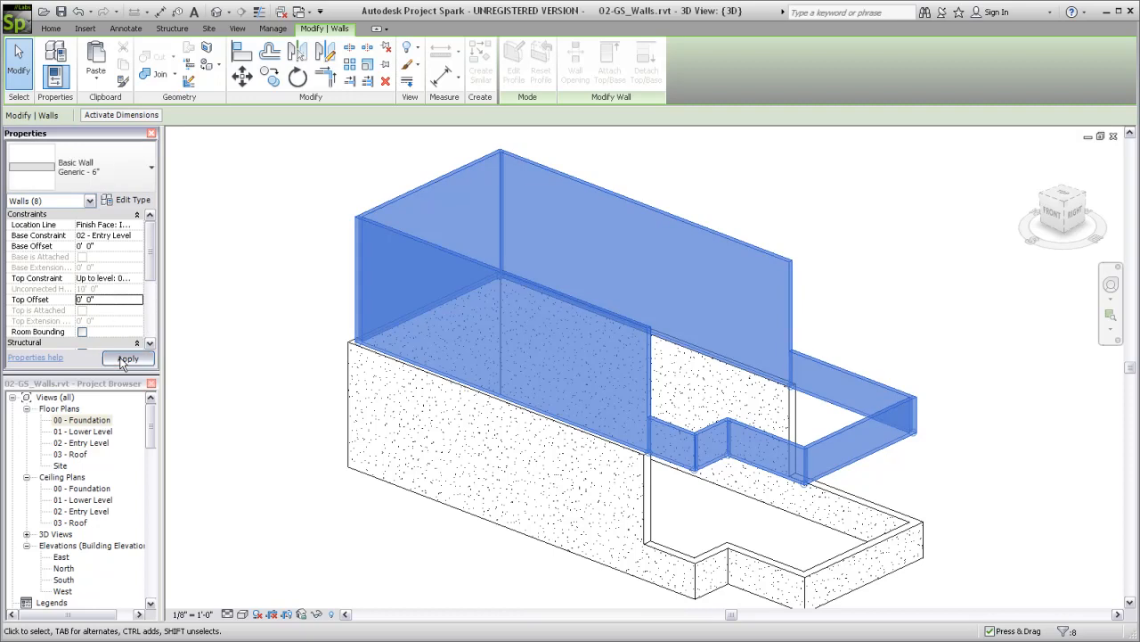
pyautogui.click(226, 387)
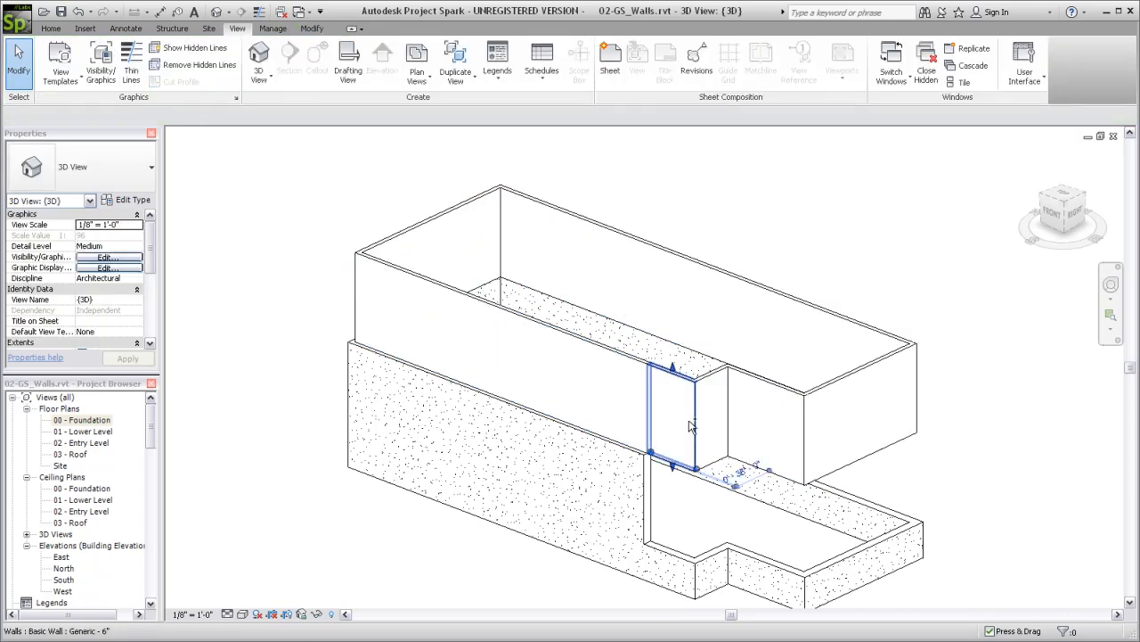
# Set the base constraint of the five Generic - 6" walls above the low foundation section to 01 - Lower Level.
pyautogui.click(713, 385)
pyautogui.keyDown('ctrl'); pyautogui.click(723, 388); pyautogui.keyUp('ctrl')
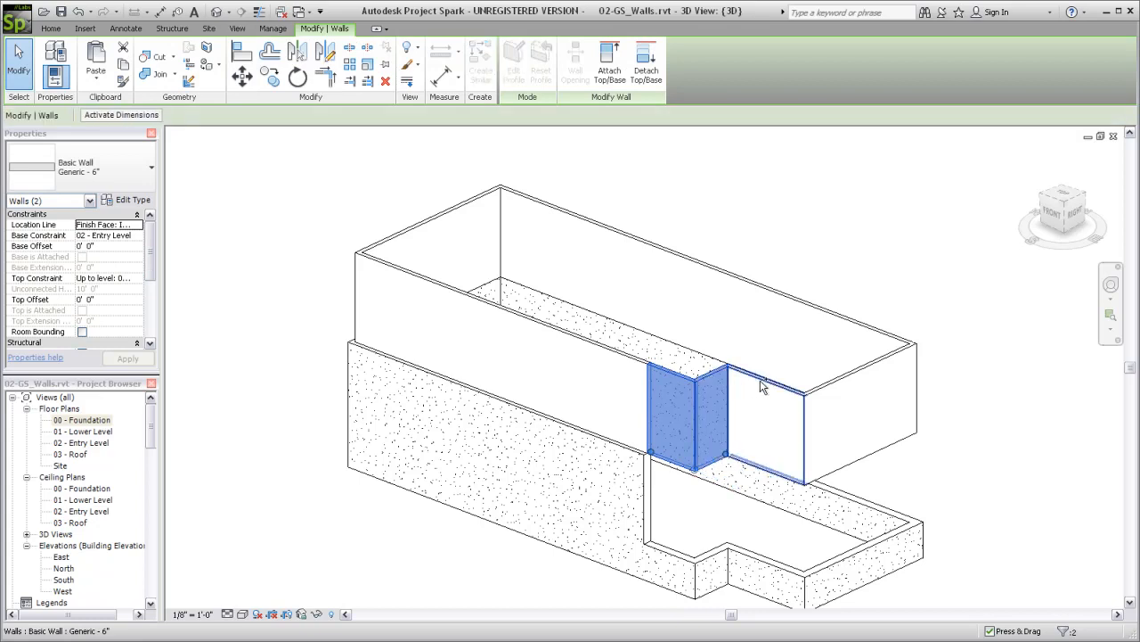
pyautogui.keyDown('ctrl'); pyautogui.click(762, 387); pyautogui.keyUp('ctrl')
pyautogui.keyDown('ctrl'); pyautogui.click(847, 388); pyautogui.keyUp('ctrl')
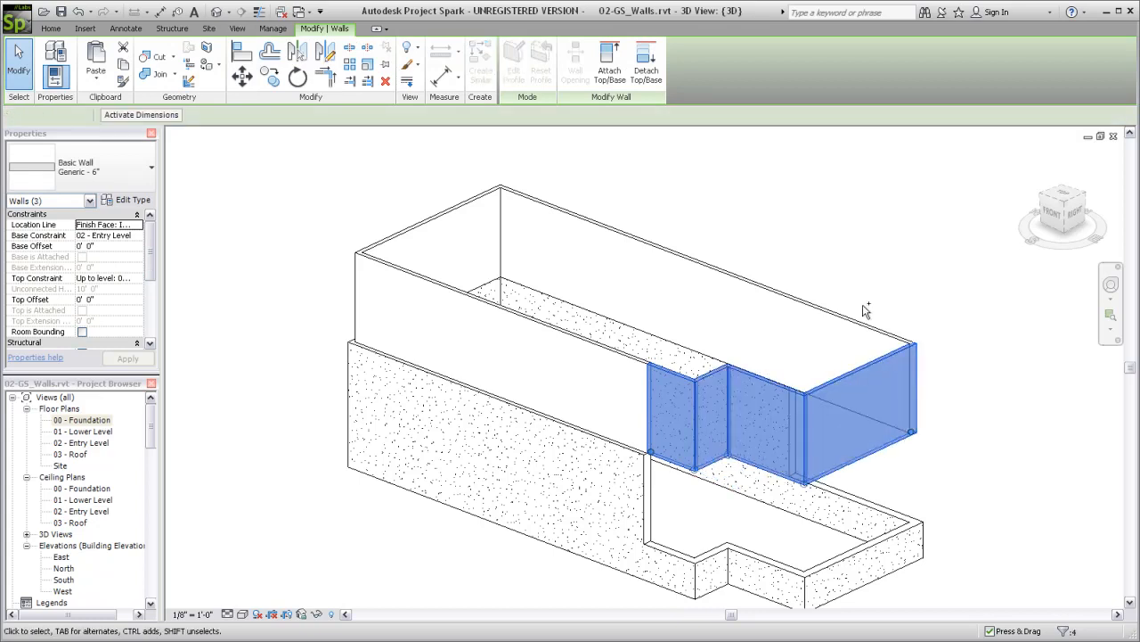
pyautogui.keyDown('ctrl'); pyautogui.click(857, 327); pyautogui.keyUp('ctrl')
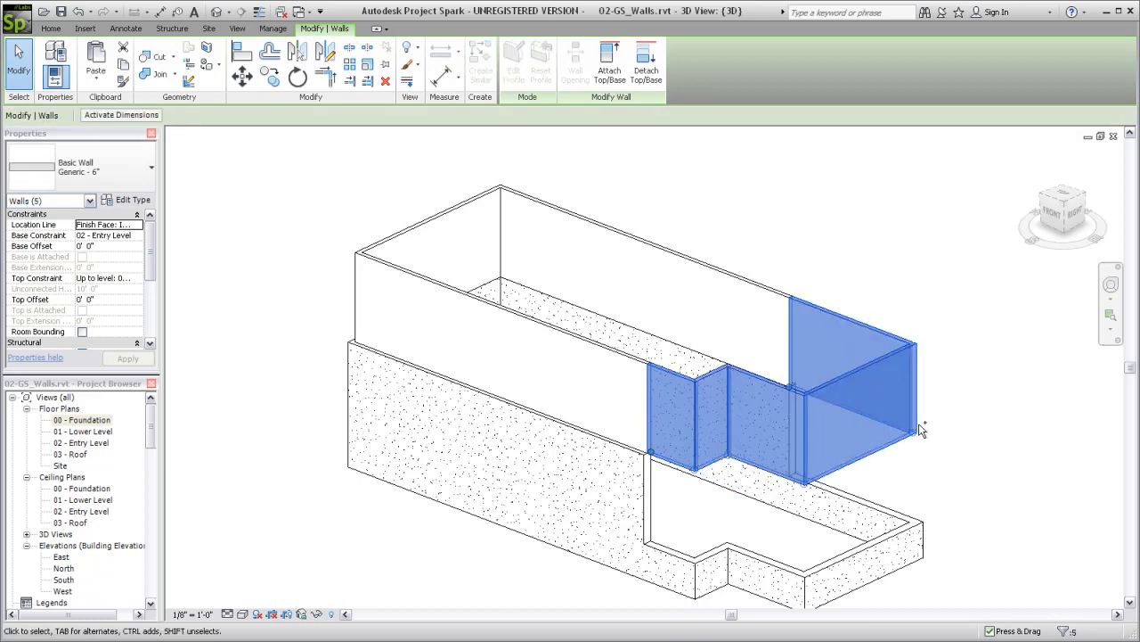
pyautogui.click(138, 237)
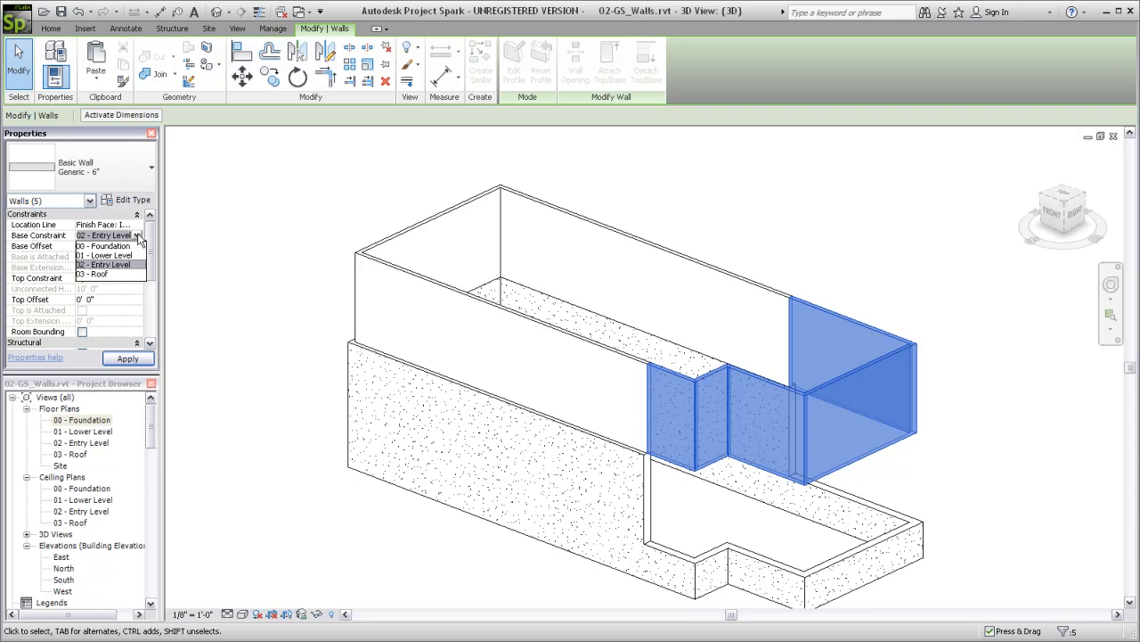
pyautogui.click(126, 256)
pyautogui.click(128, 358)
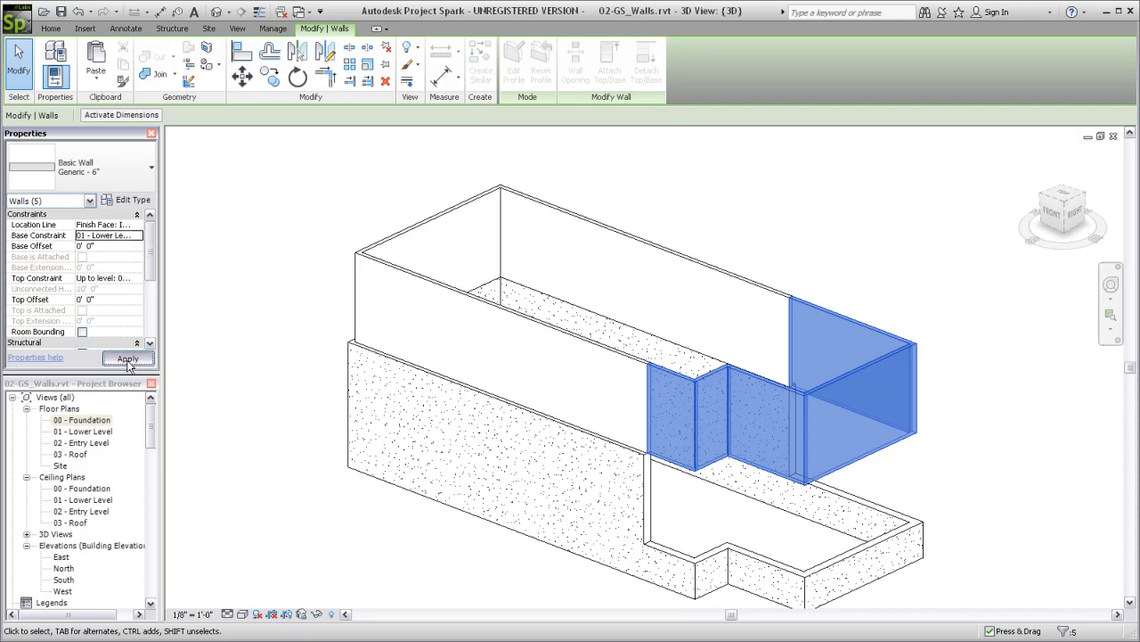
pyautogui.click(238, 356)
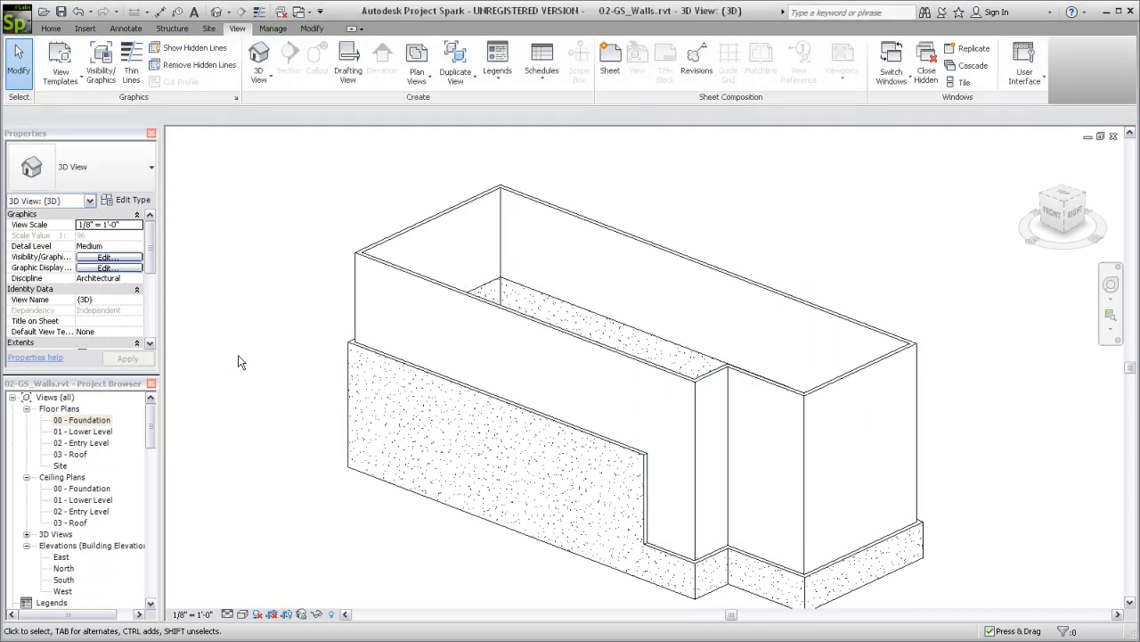
# In the 01 - Lower Level floor plan, set up the Wall tool with type Generic - 6", height 02 - Entry Level and chaining off.
pyautogui.doubleClick(103, 433)
pyautogui.click(50, 27)
pyautogui.click(51, 55)
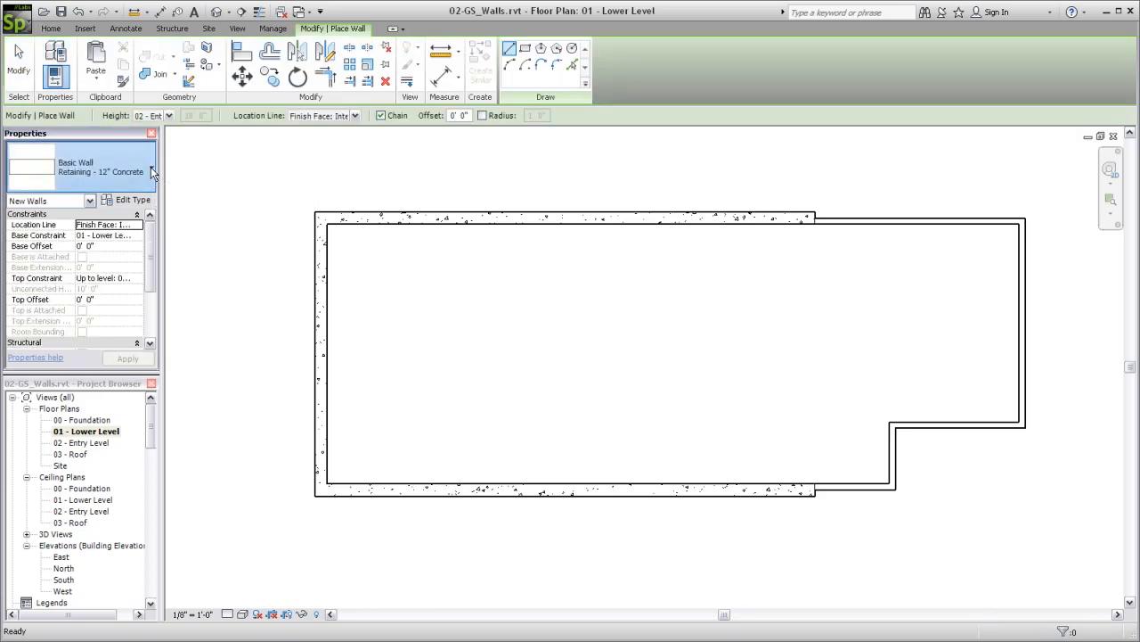
pyautogui.click(151, 167)
pyautogui.moveTo(177, 344); pyautogui.dragTo(174, 303)
pyautogui.click(66, 264)
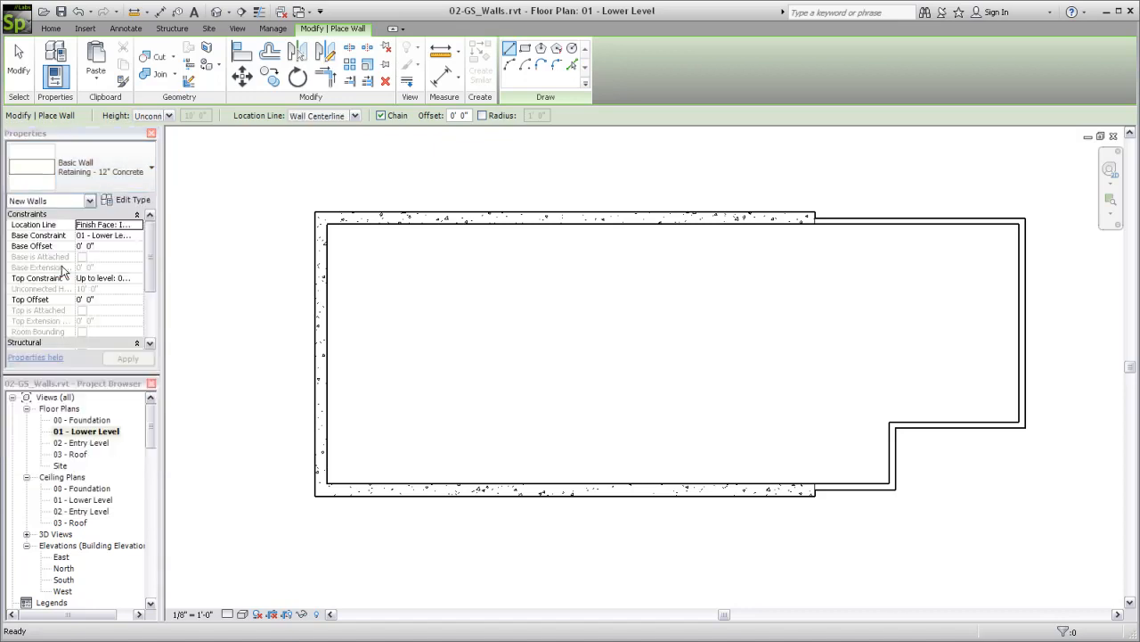
pyautogui.click(168, 116)
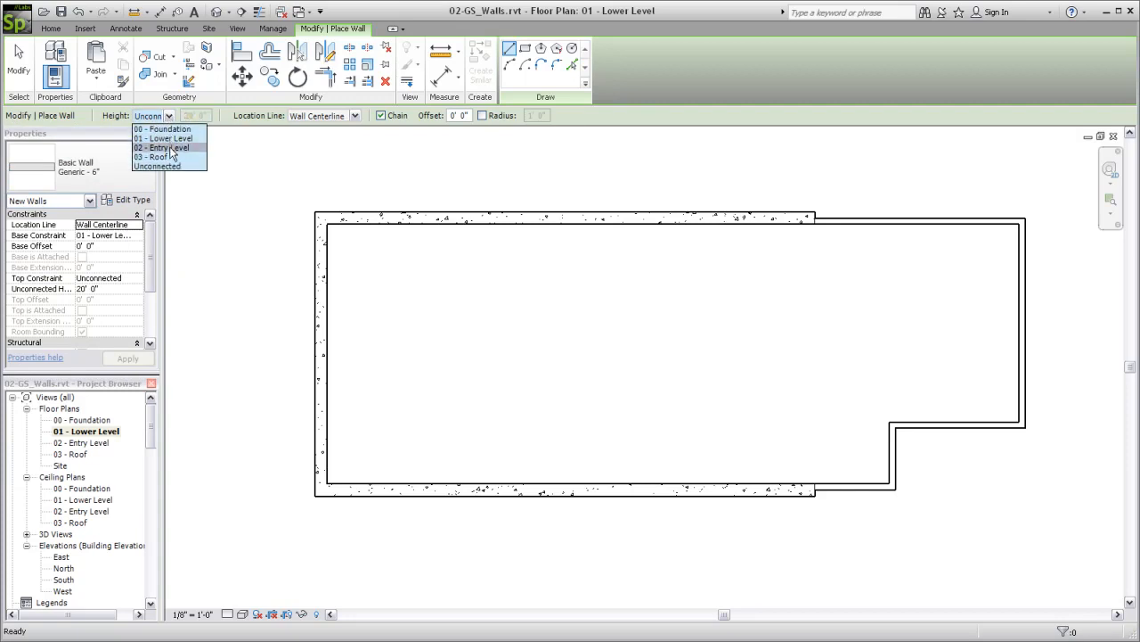
pyautogui.click(170, 148)
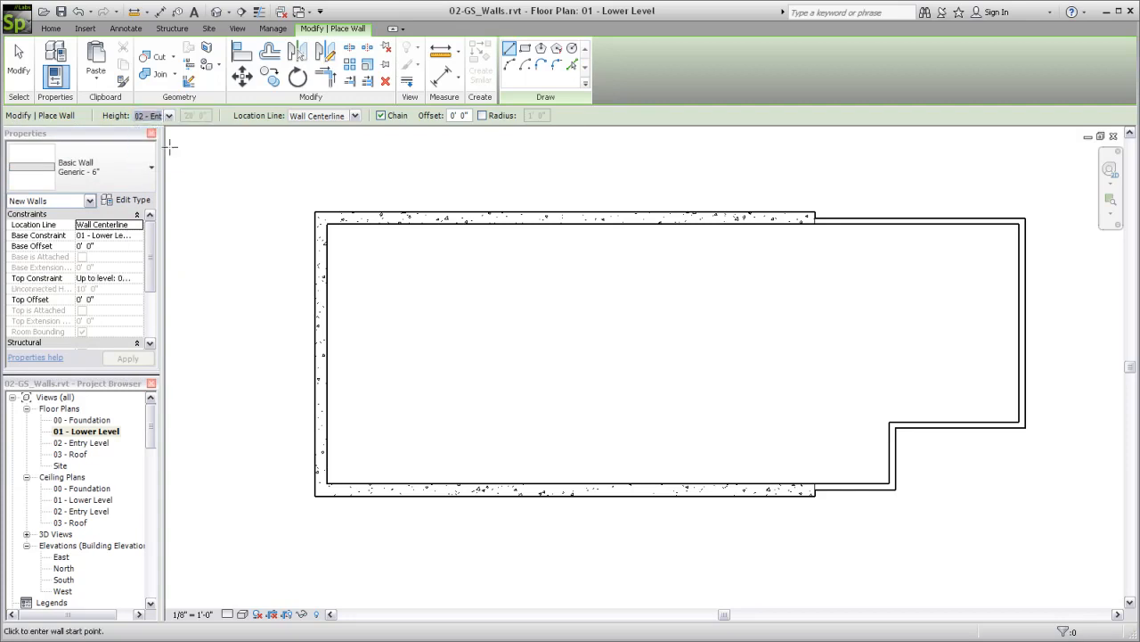
pyautogui.click(381, 116)
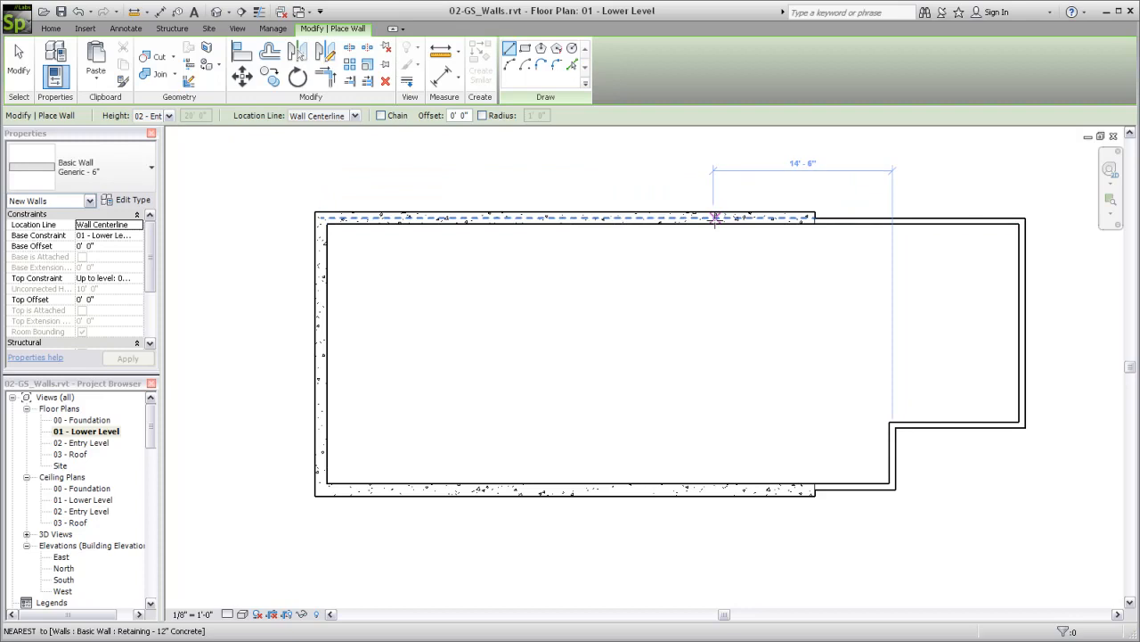
# Draw a crosswise partition between the two long foundation walls and the room and corridor partitions on its west side.
pyautogui.click(687, 218)
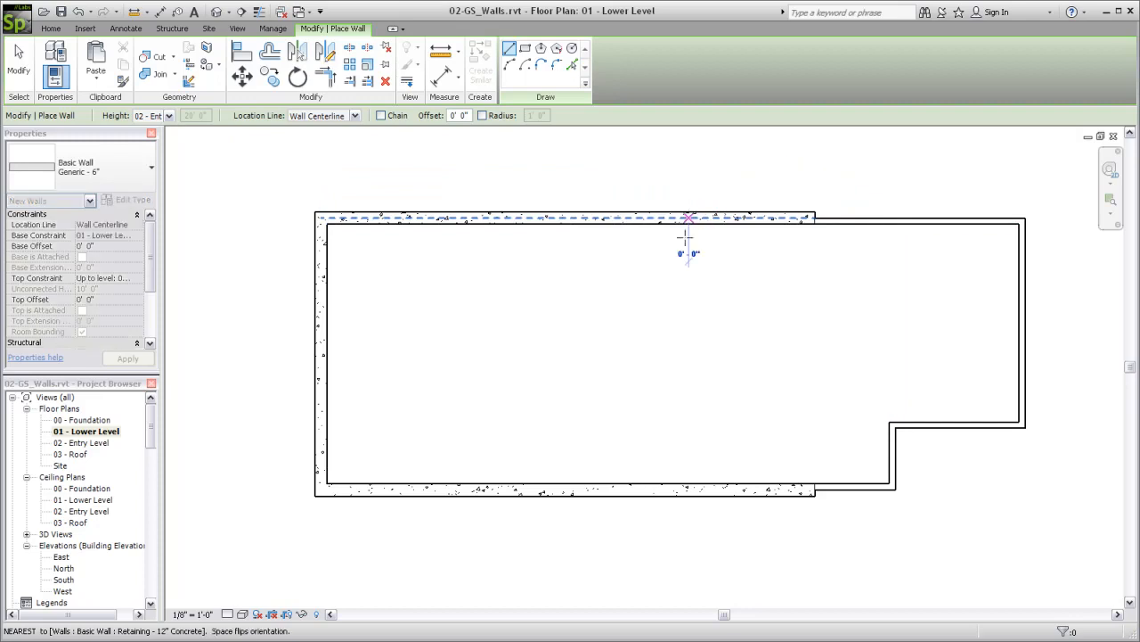
pyautogui.click(688, 488)
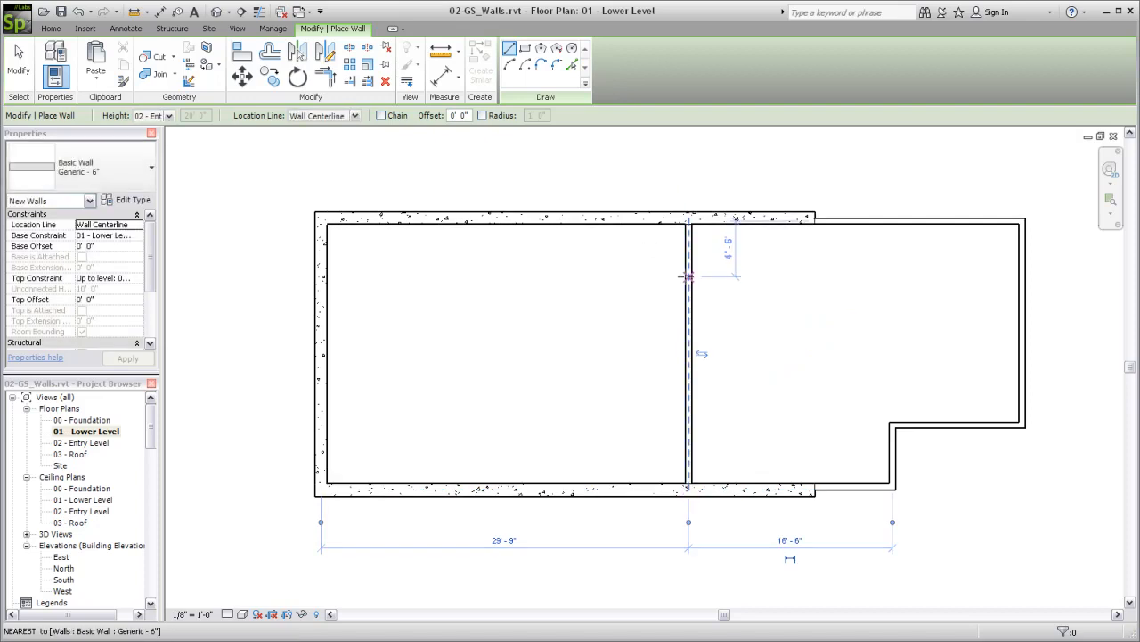
pyautogui.click(687, 319)
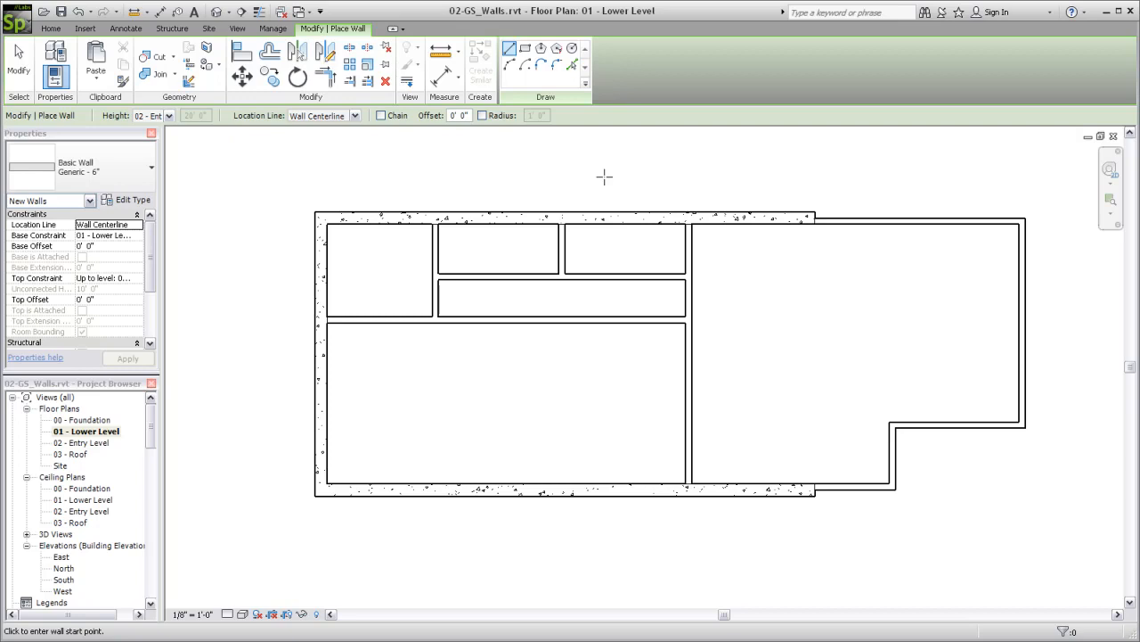
# Split the crosswise partition at the corridor and trim each half to a corner with its adjoining corridor wall.
pyautogui.click(351, 49)
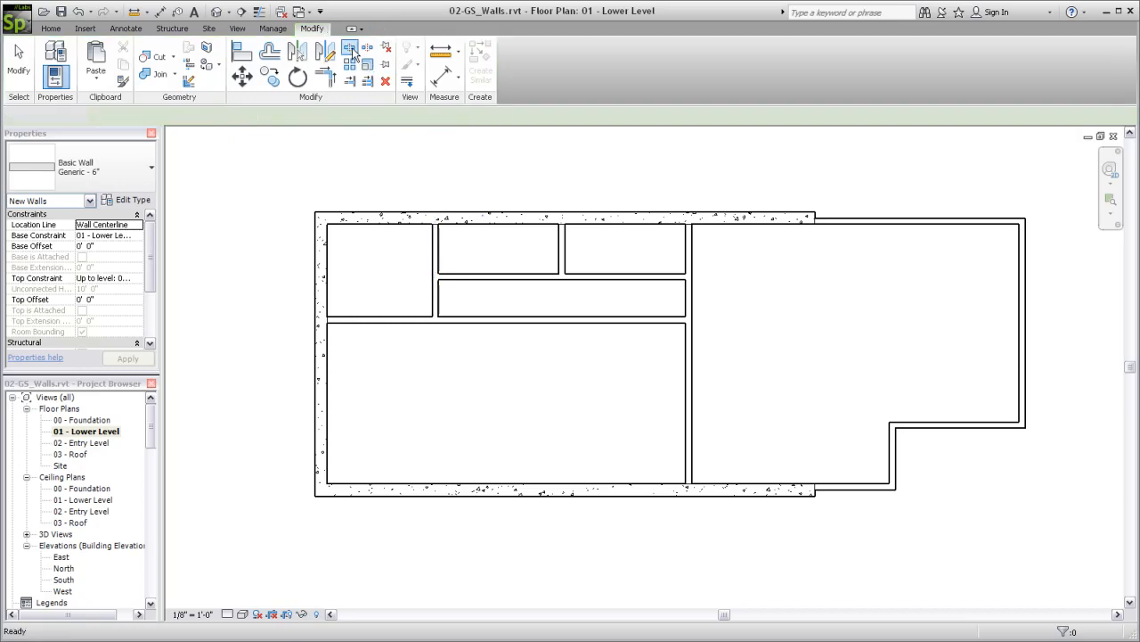
pyautogui.click(689, 298)
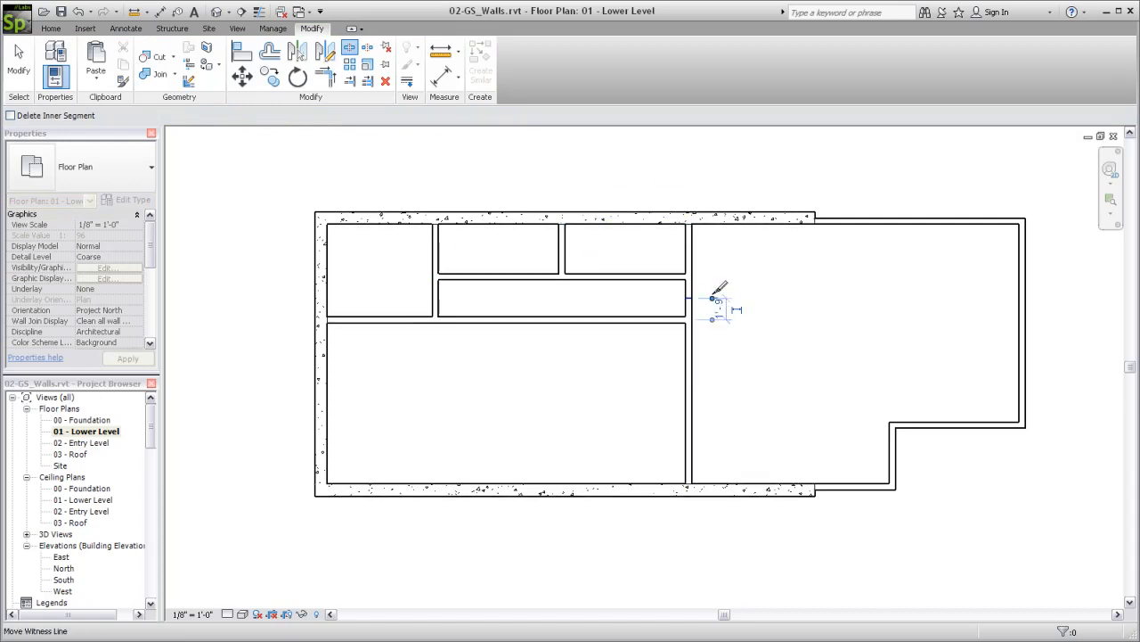
pyautogui.click(326, 77)
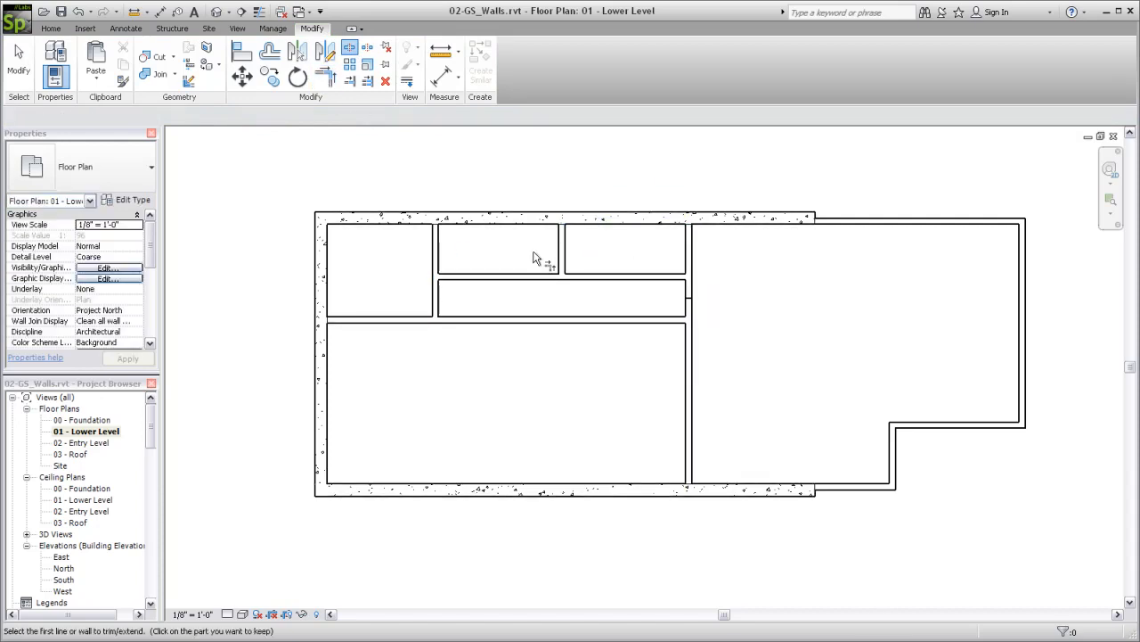
pyautogui.click(660, 277)
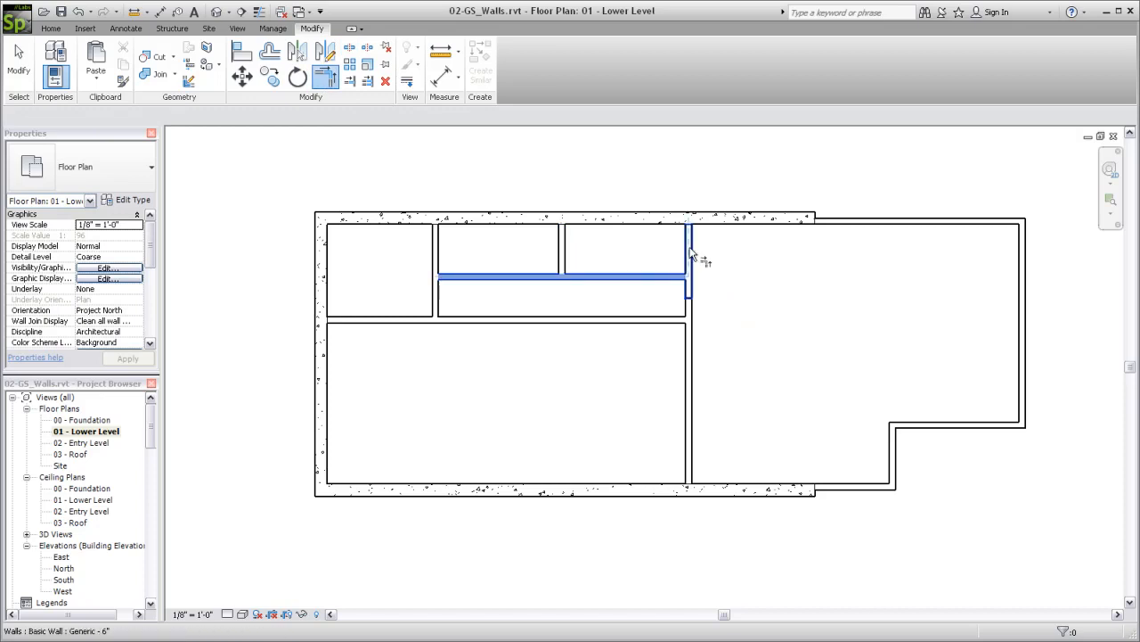
pyautogui.click(690, 259)
pyautogui.click(645, 321)
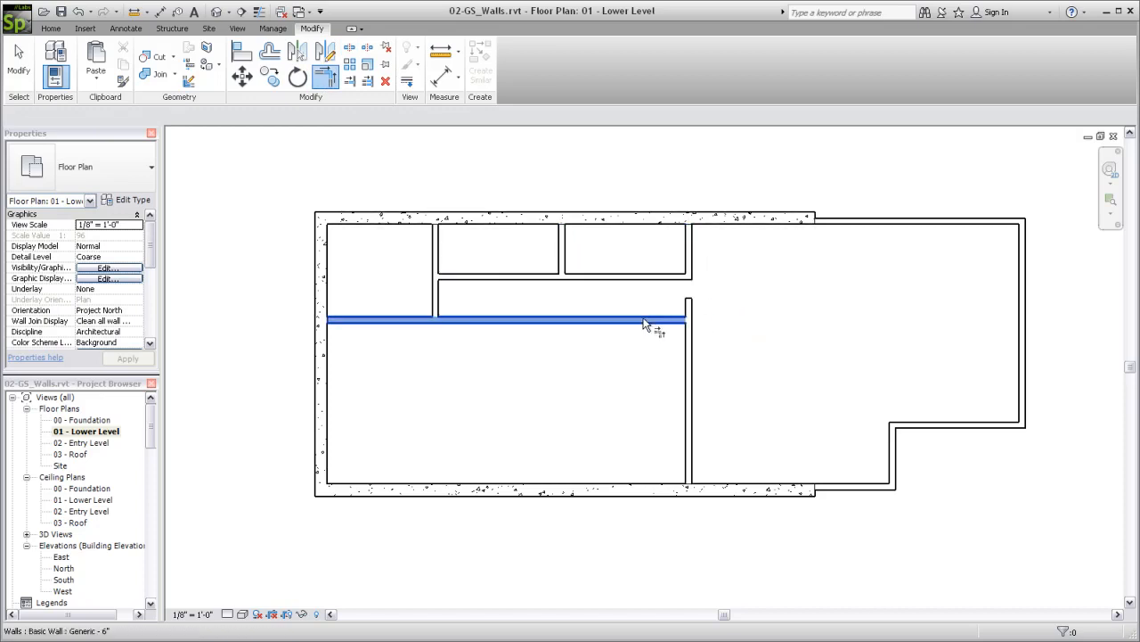
pyautogui.click(689, 358)
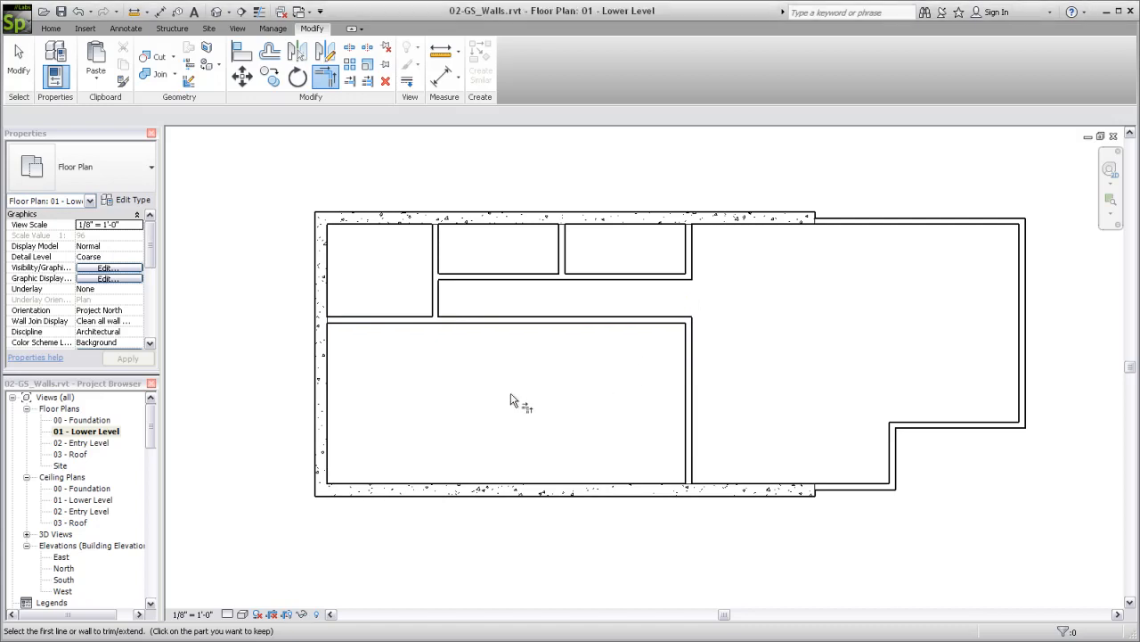
# In the 02 - Entry Level plan, create walls similar to a lower partition, up to 03 - Roof, enclosing the northwest room and dividing the strip below it.
pyautogui.doubleClick(99, 445)
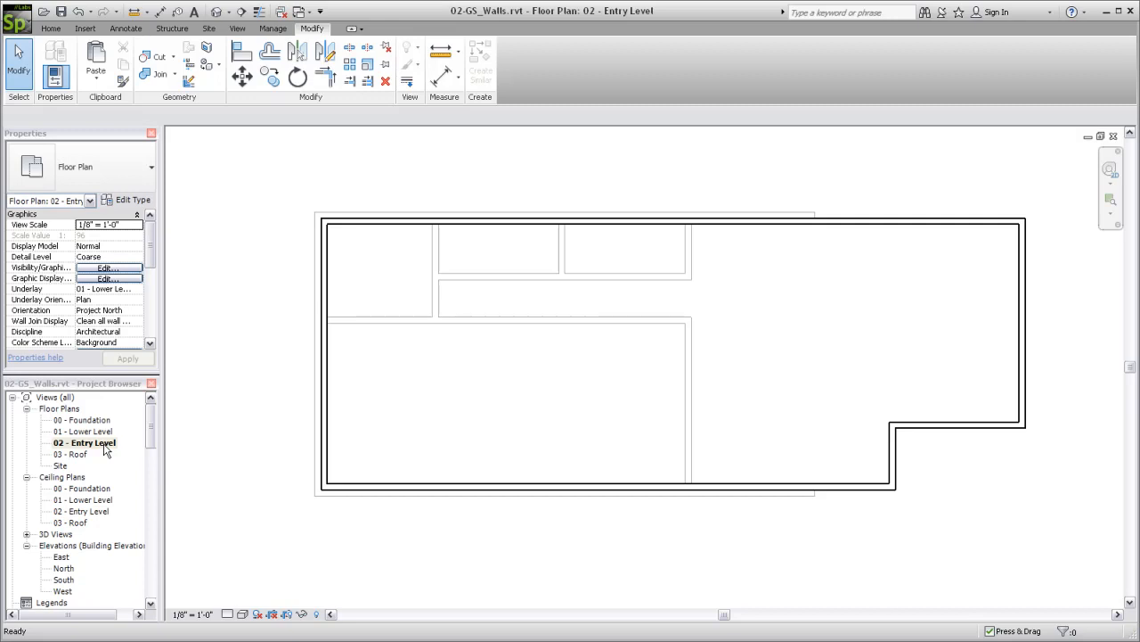
pyautogui.click(599, 326)
pyautogui.rightClick(599, 326)
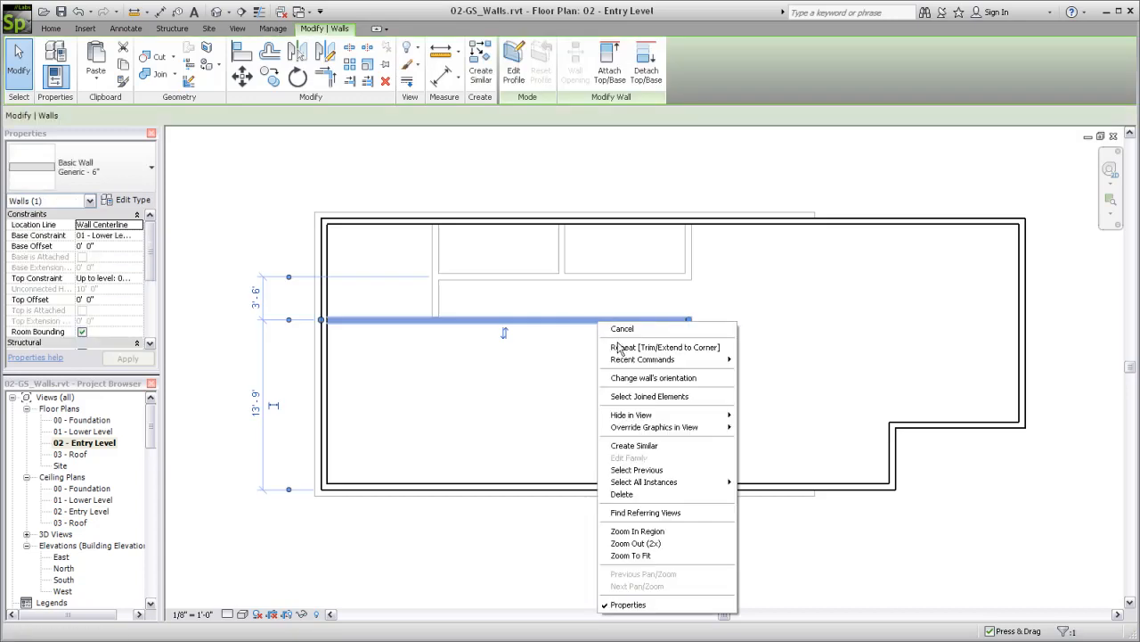
pyautogui.click(638, 446)
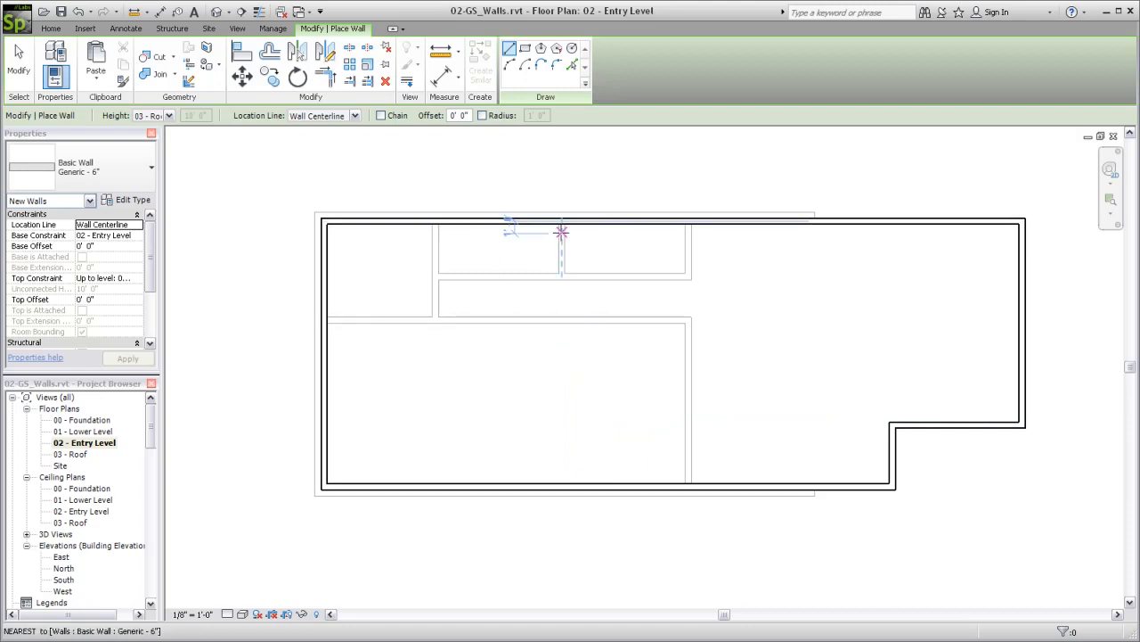
pyautogui.click(561, 232)
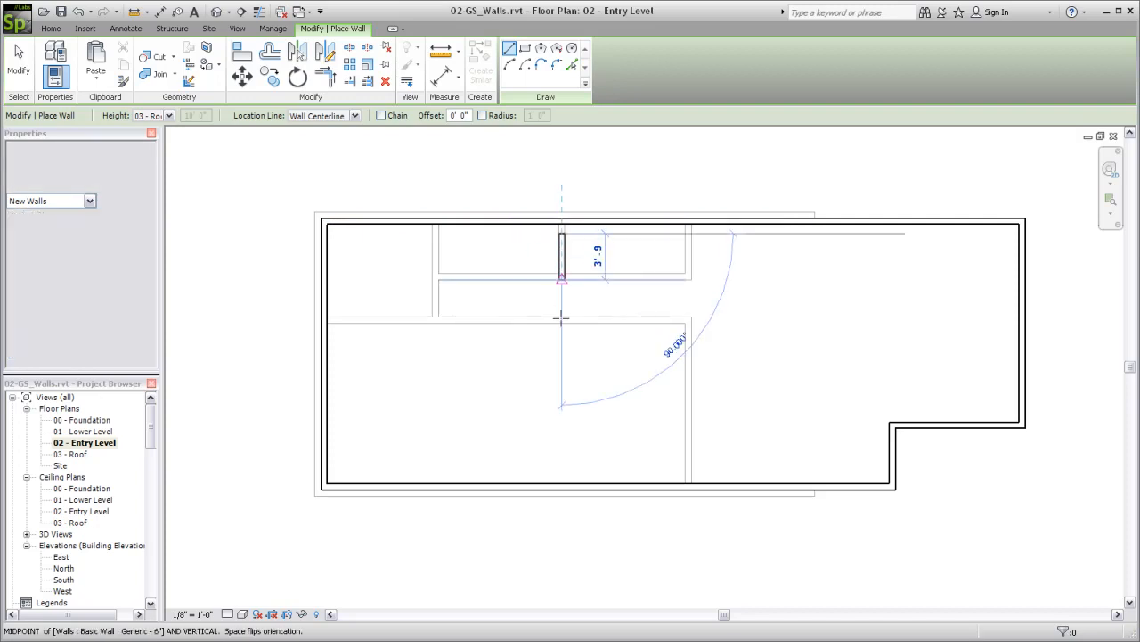
pyautogui.click(561, 419)
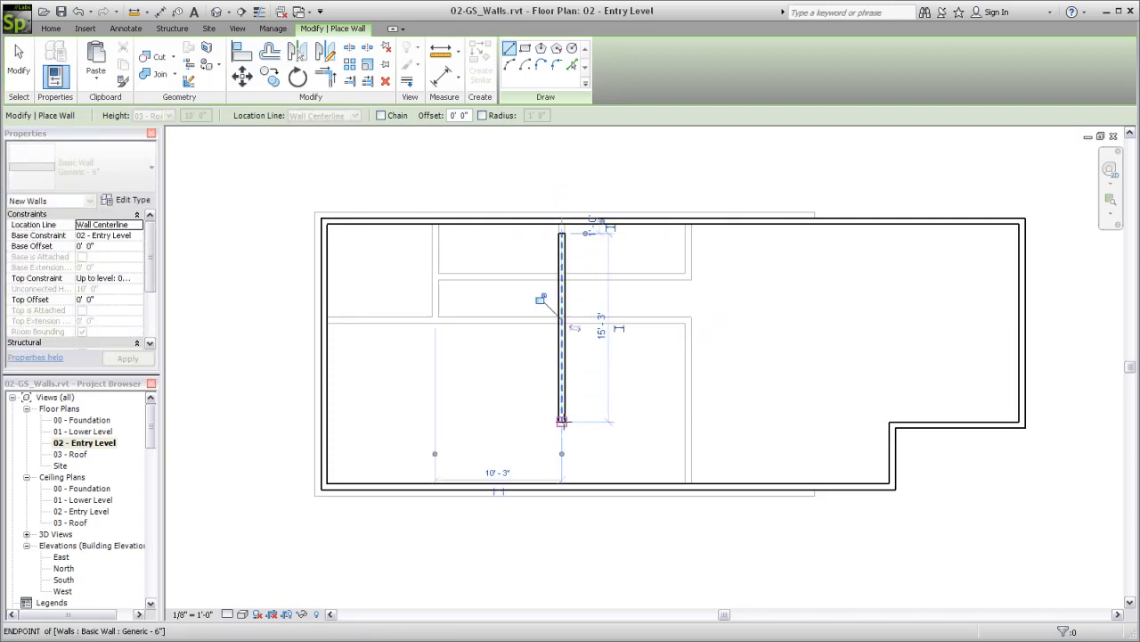
pyautogui.click(328, 421)
pyautogui.press('Escape')
pyautogui.press('Escape')
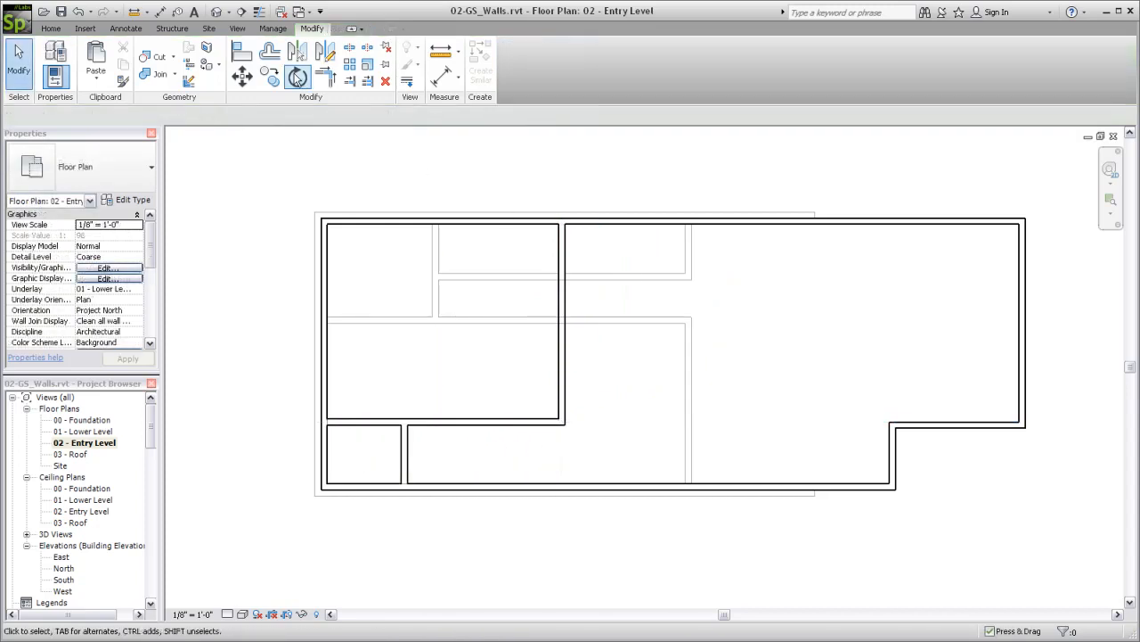
# Open the default 3D view and orbit it to inspect the interior walls on both levels.
pyautogui.click(217, 12)
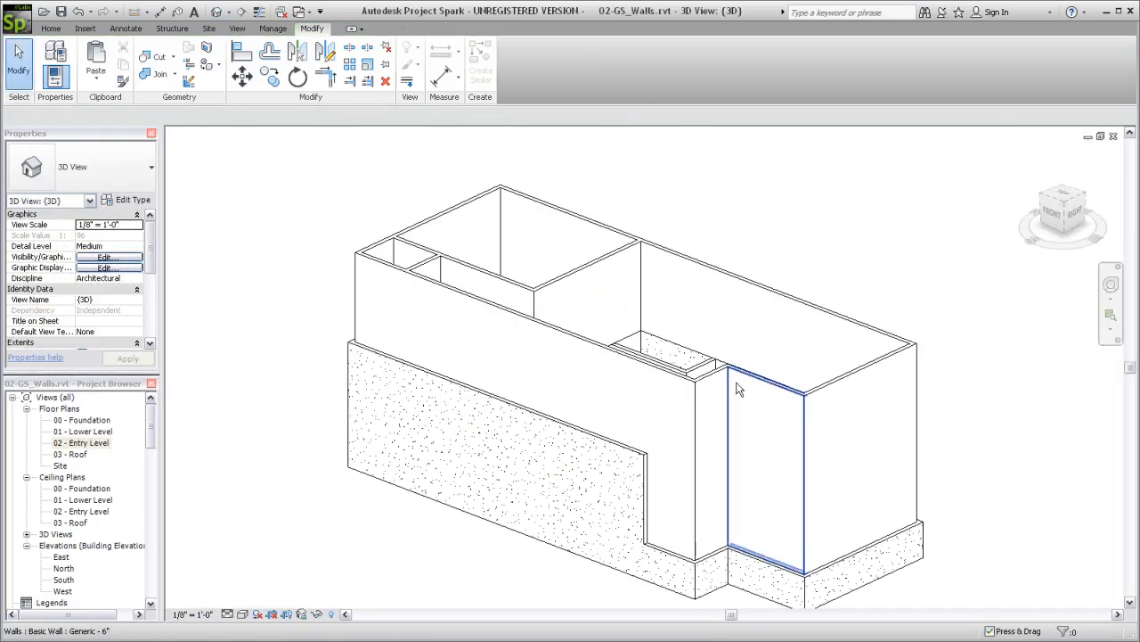
pyautogui.keyDown('shift'); pyautogui.moveTo(697, 308); pyautogui.dragTo(688, 403, button='middle'); pyautogui.keyUp('shift')
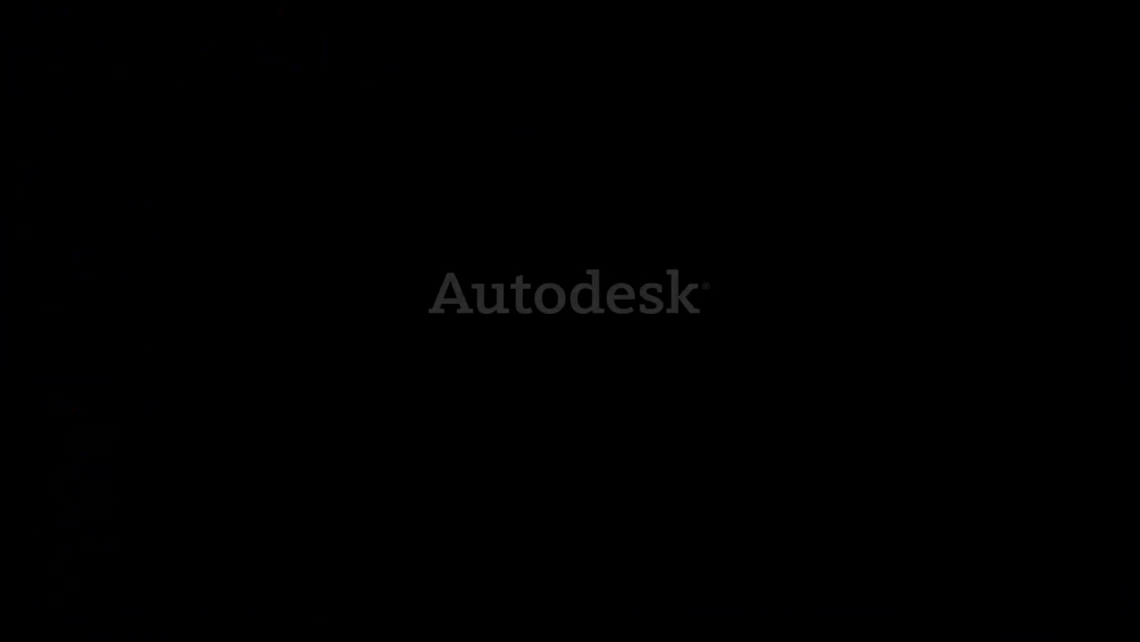